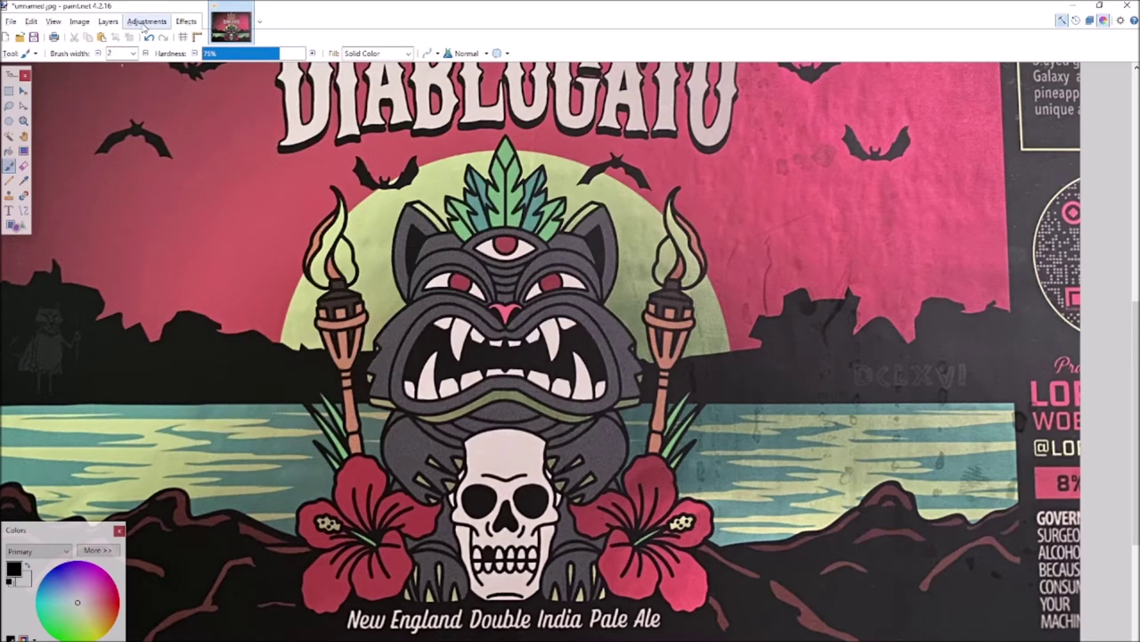
Apply Brightness/Contrast with contrast 100 and brightness 77 to make stark black-and-white line art.
click(144, 24)
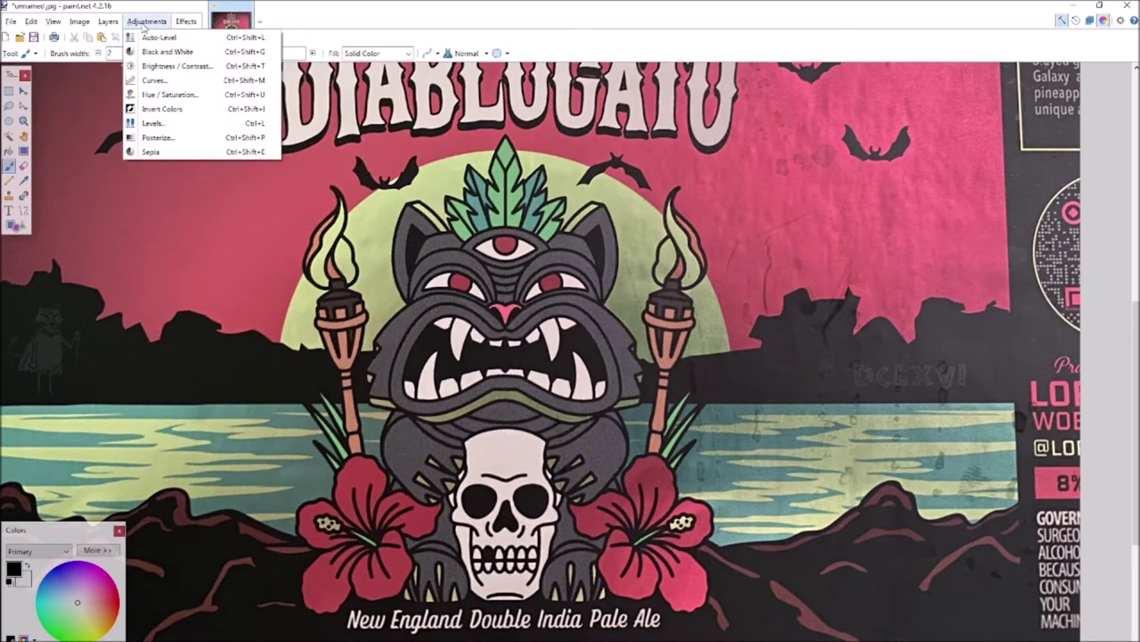
click(165, 68)
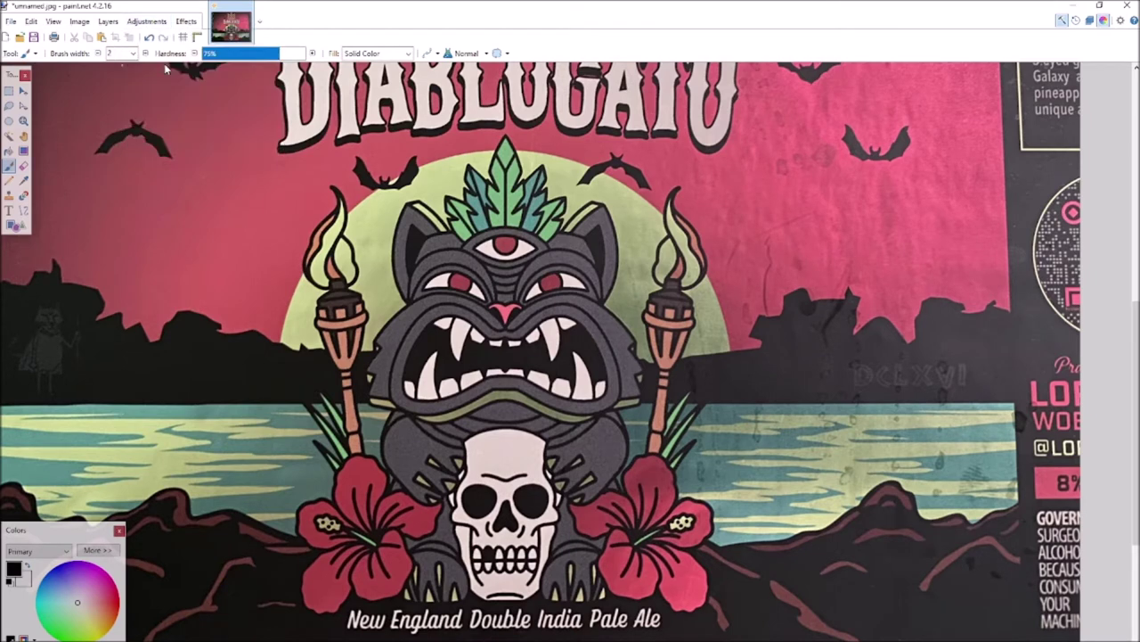
drag(542, 363, 591, 366)
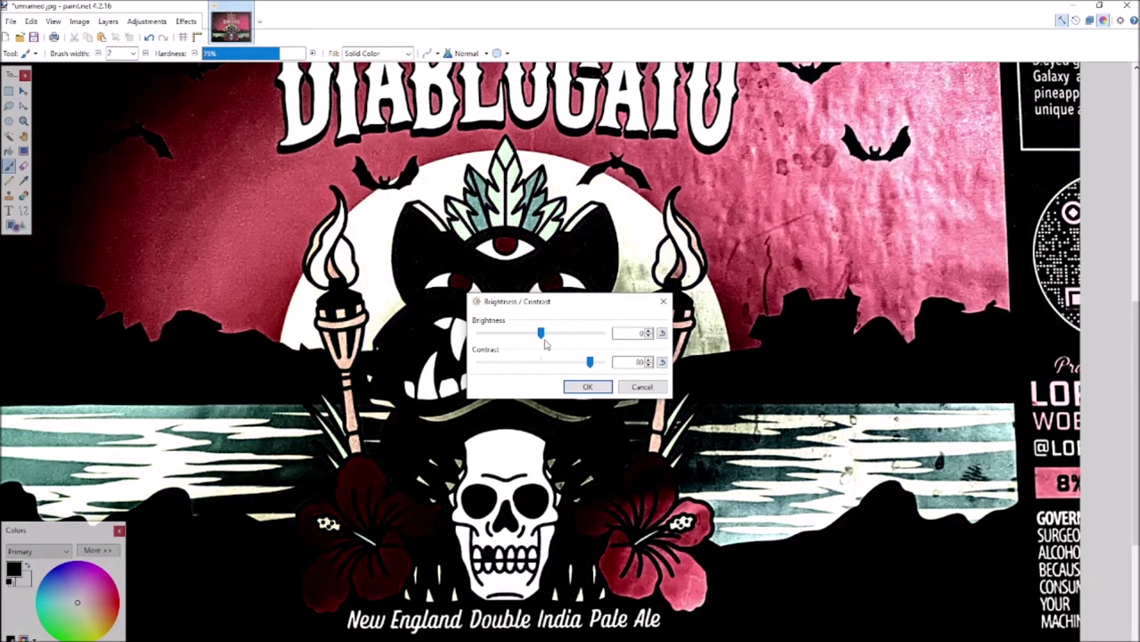
drag(541, 332, 837, 340)
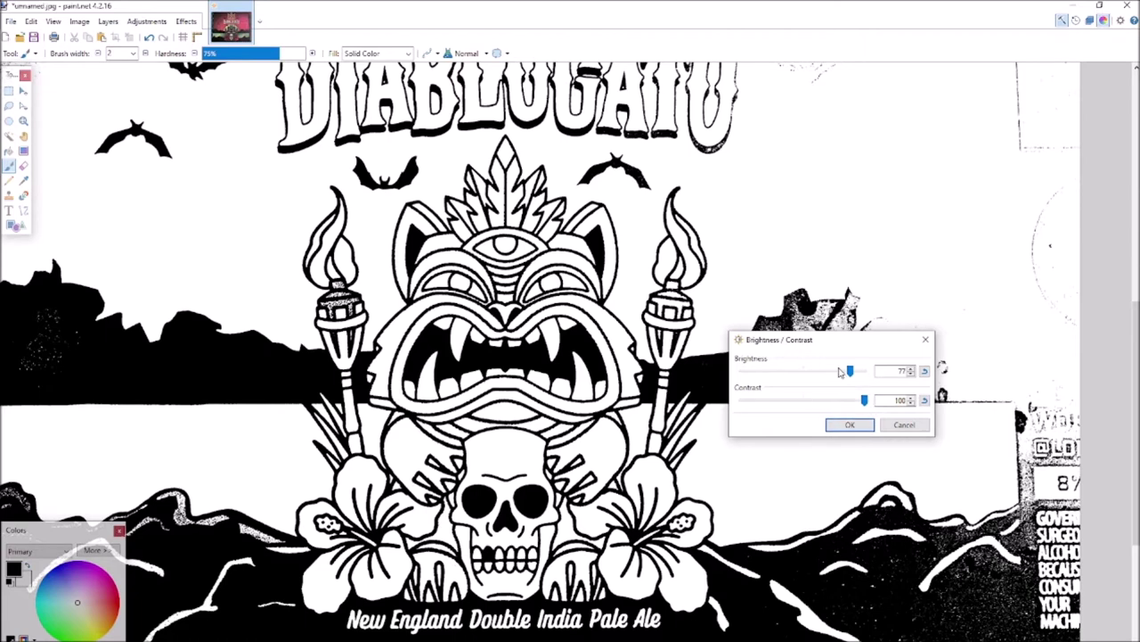
click(851, 426)
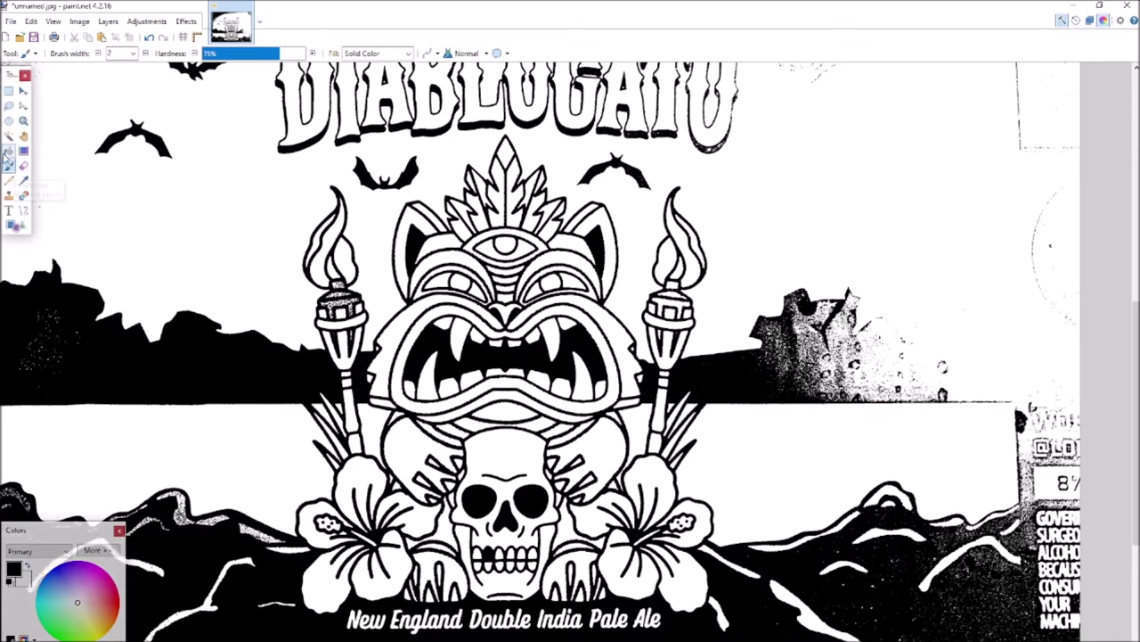
Set the paintbrush to width 500 with 100% hardness.
click(132, 53)
scroll(113, 281, down, 9)
scroll(113, 281, up, 10)
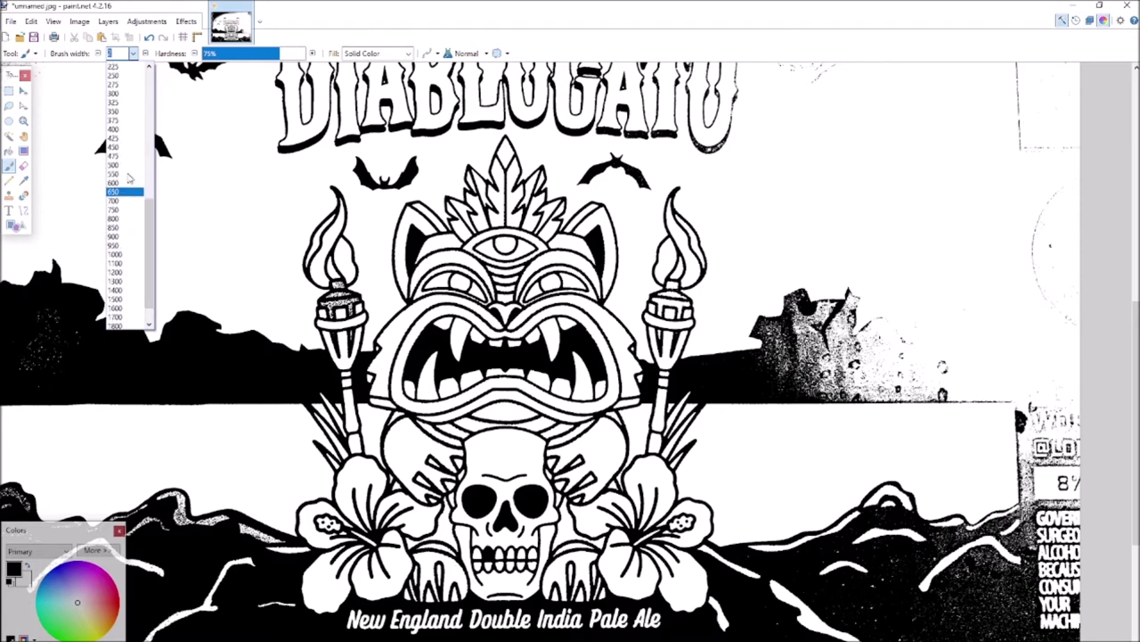
click(123, 169)
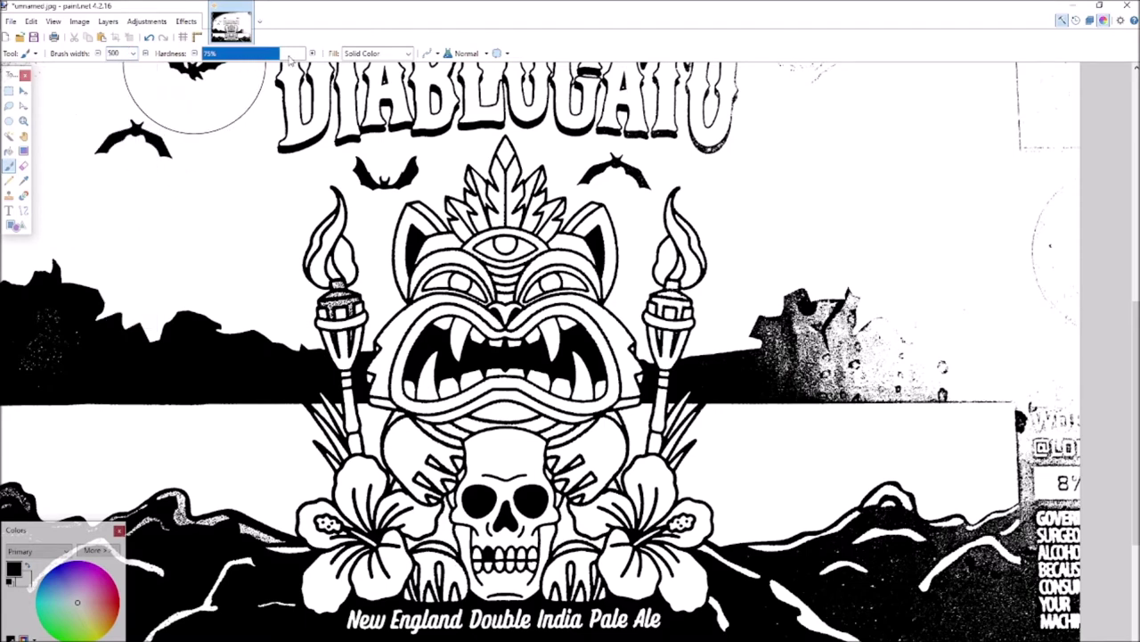
drag(279, 56, 325, 56)
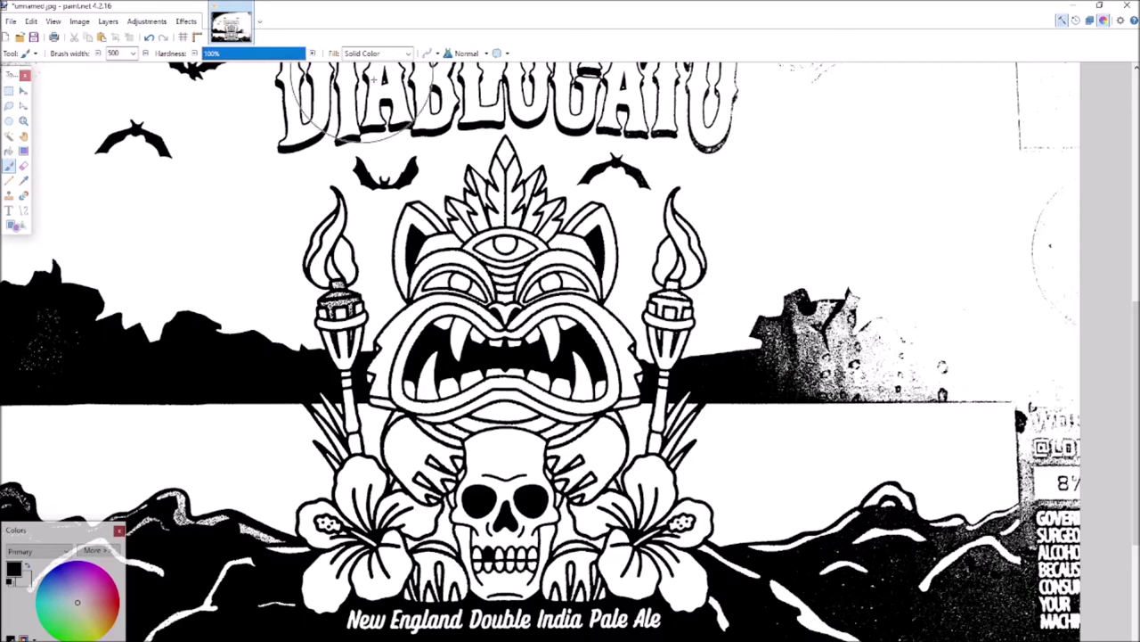
Paint white over the title lettering, dark rocks and the left mountains.
click(145, 298)
right_click(149, 300)
click(151, 299)
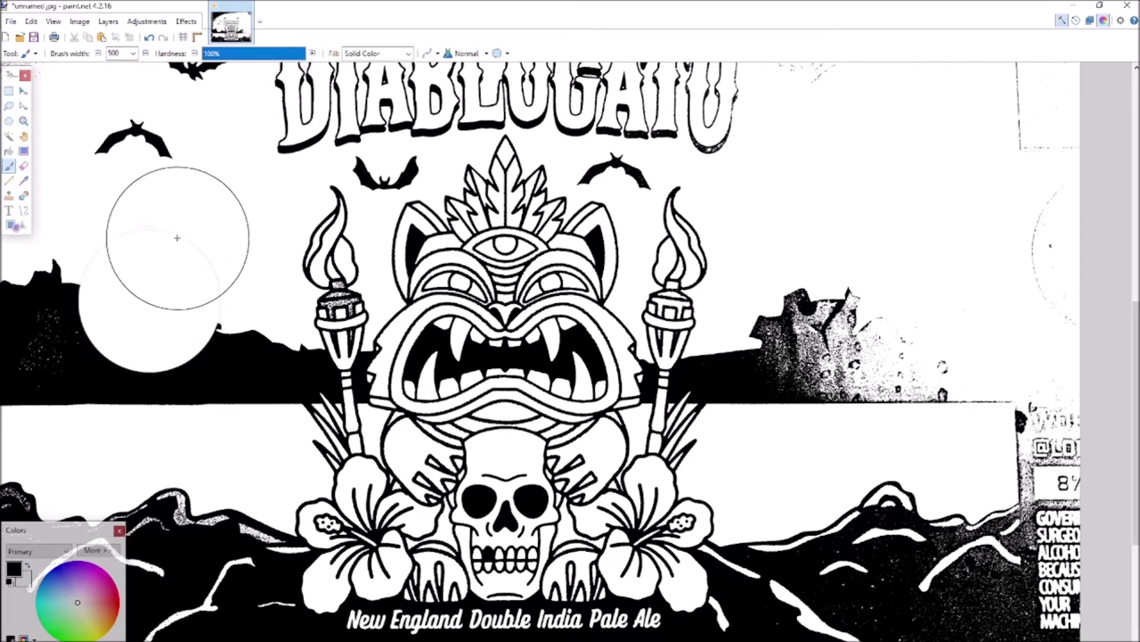
right_click(167, 322)
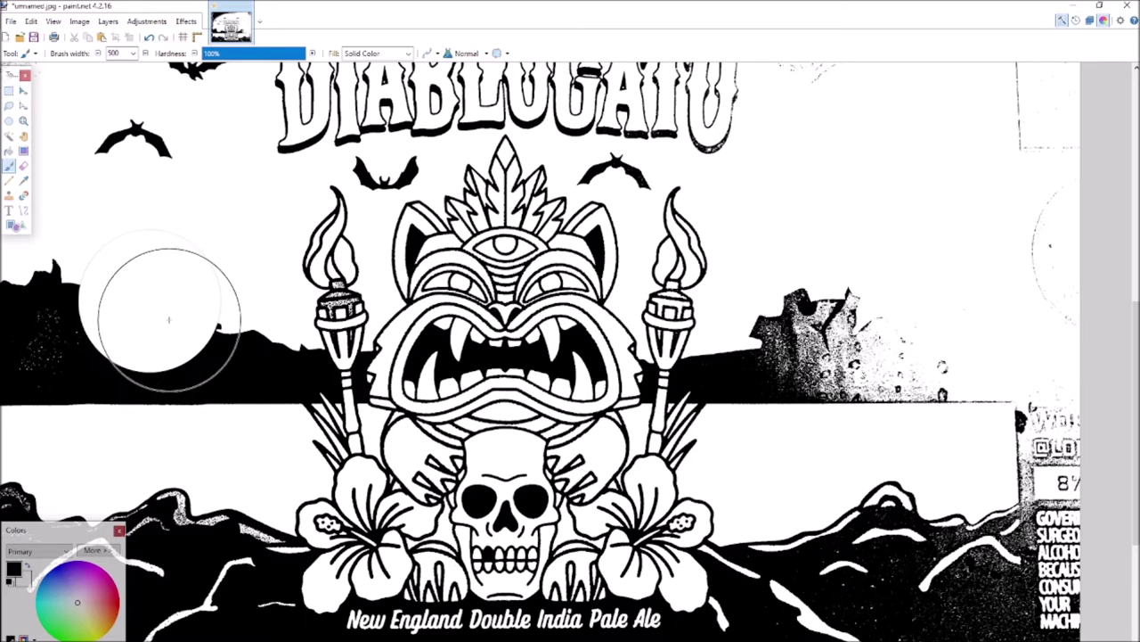
mouse_move(811, 354)
right_down()
mouse_move(894, 363)
mouse_move(880, 394)
mouse_move(845, 399)
mouse_move(844, 338)
mouse_move(1021, 235)
mouse_move(1040, 296)
mouse_move(1001, 96)
mouse_move(278, 70)
mouse_move(336, 209)
right_up()
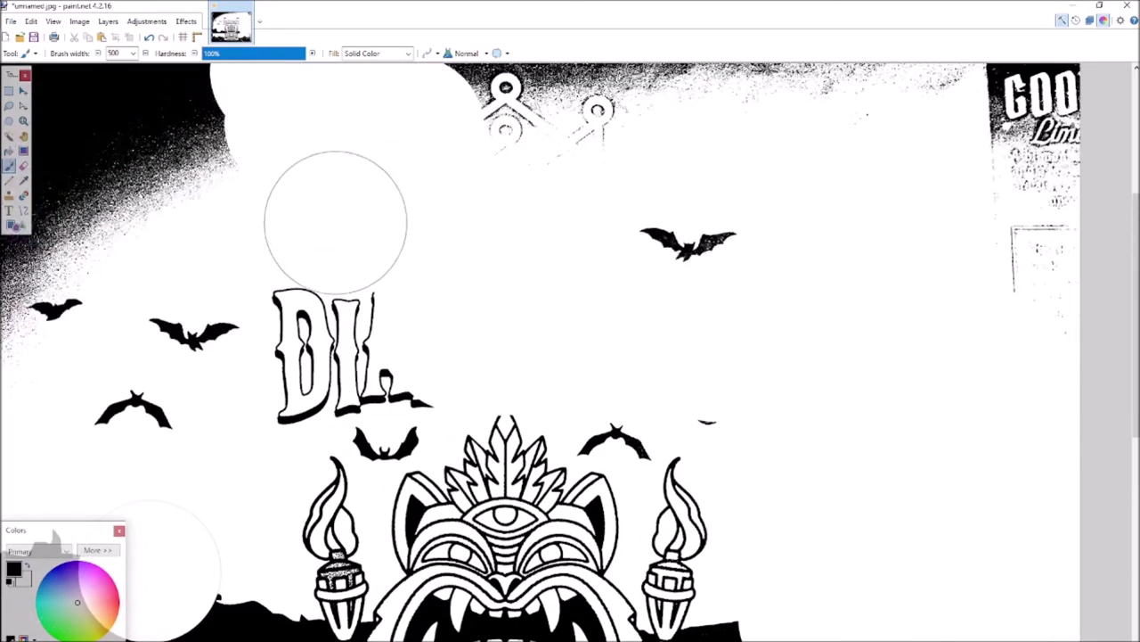
scroll(496, 301, down, 3)
scroll(504, 299, down, 3)
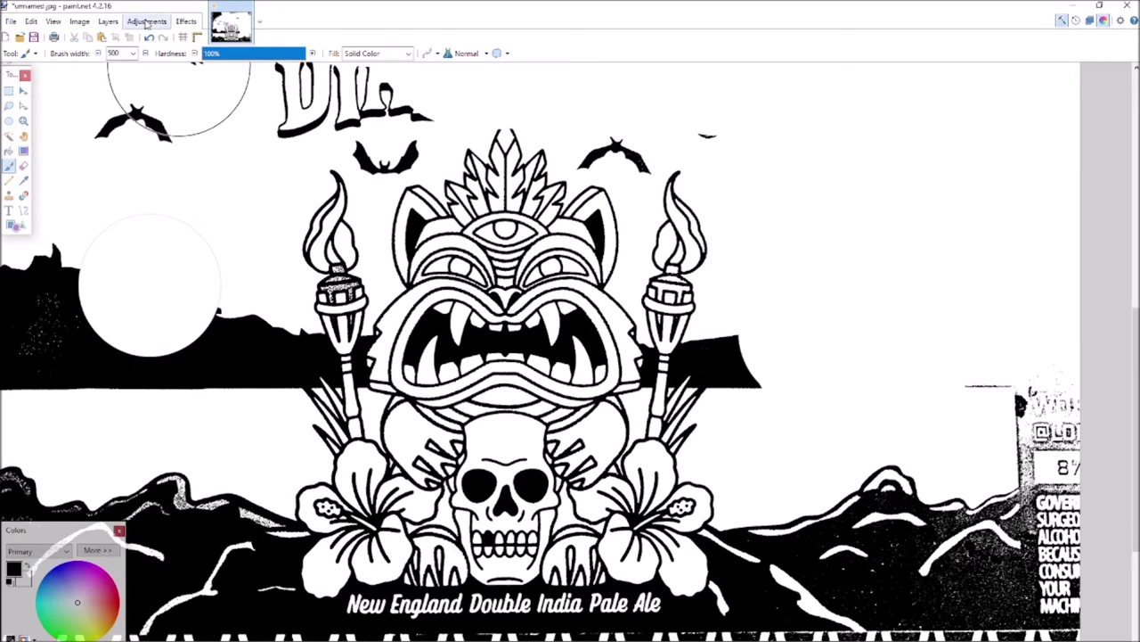
mouse_move(150, 294)
right_down()
mouse_move(165, 344)
mouse_move(178, 344)
mouse_move(178, 306)
right_up()
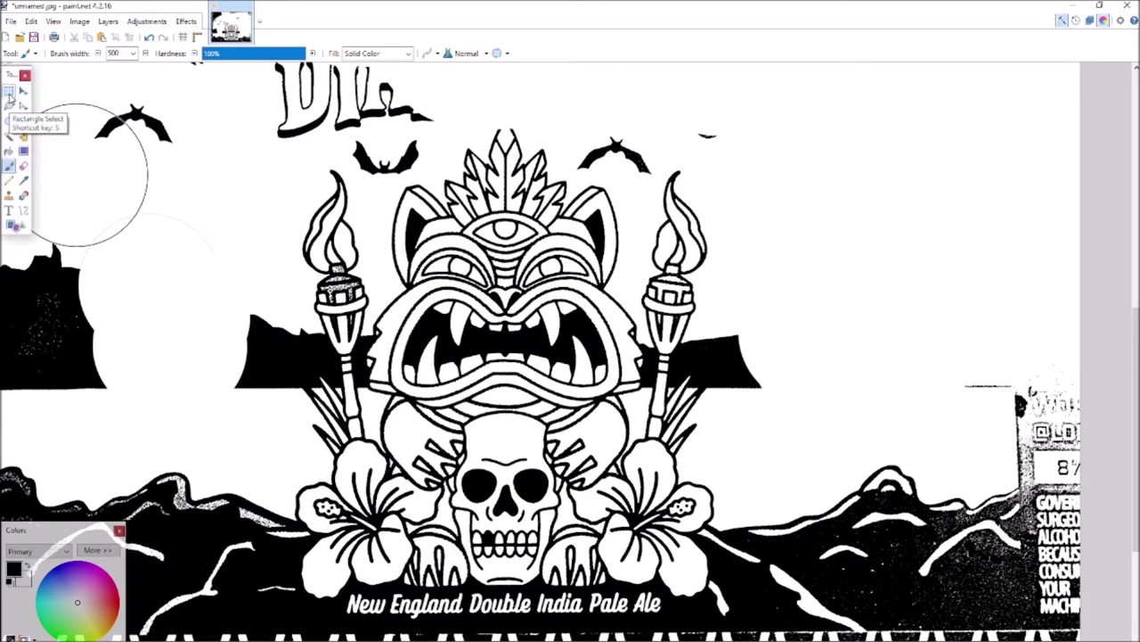
Crop the image to a rectangle drawn around the tiki cat artwork.
click(8, 93)
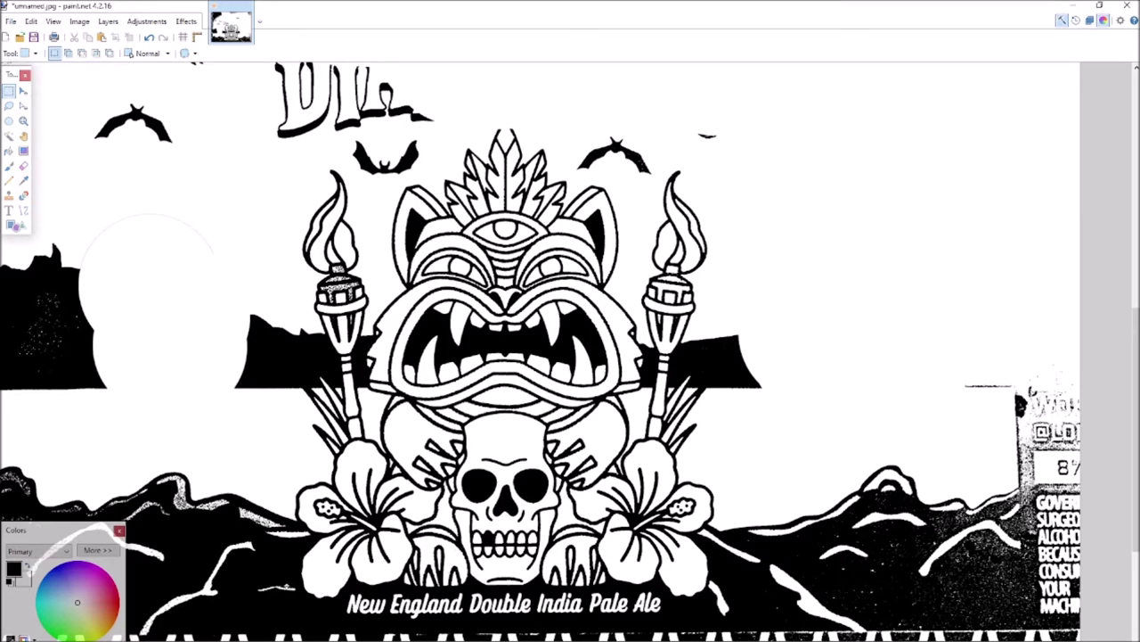
drag(342, 595, 732, 114)
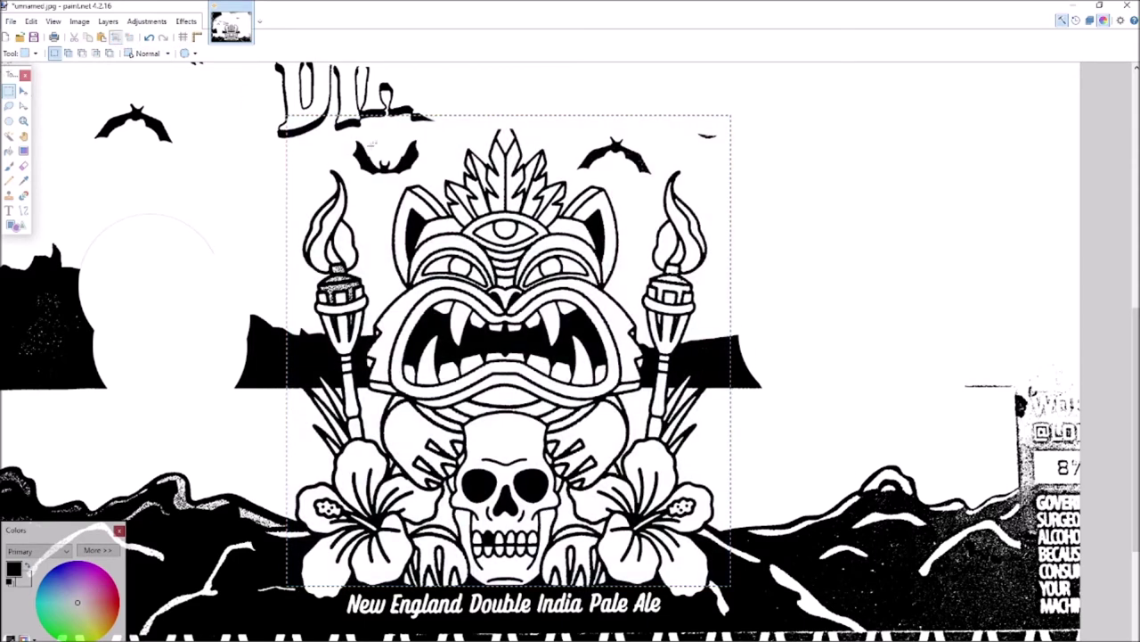
click(115, 37)
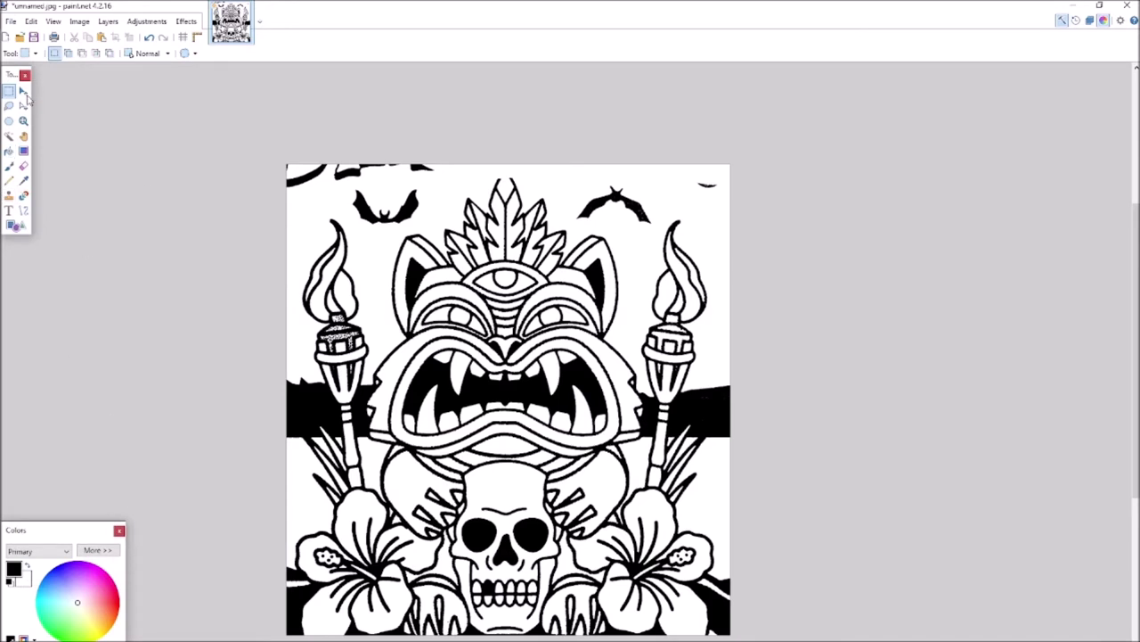
Switch back to the Paintbrush with a brush width of 100.
click(9, 165)
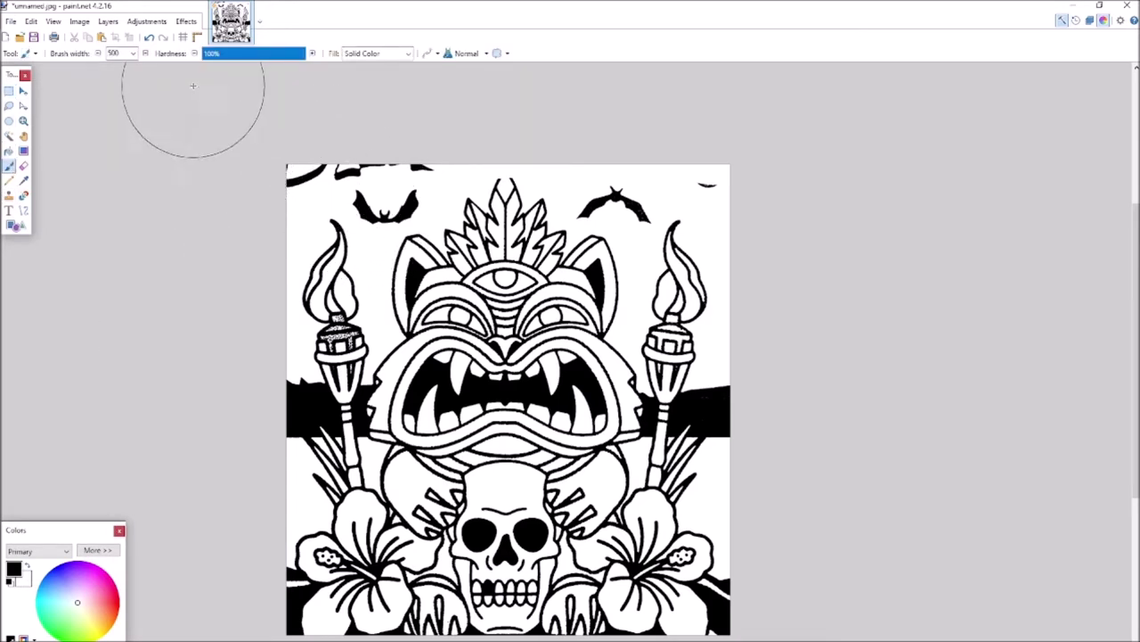
click(132, 53)
scroll(123, 109, up, 6)
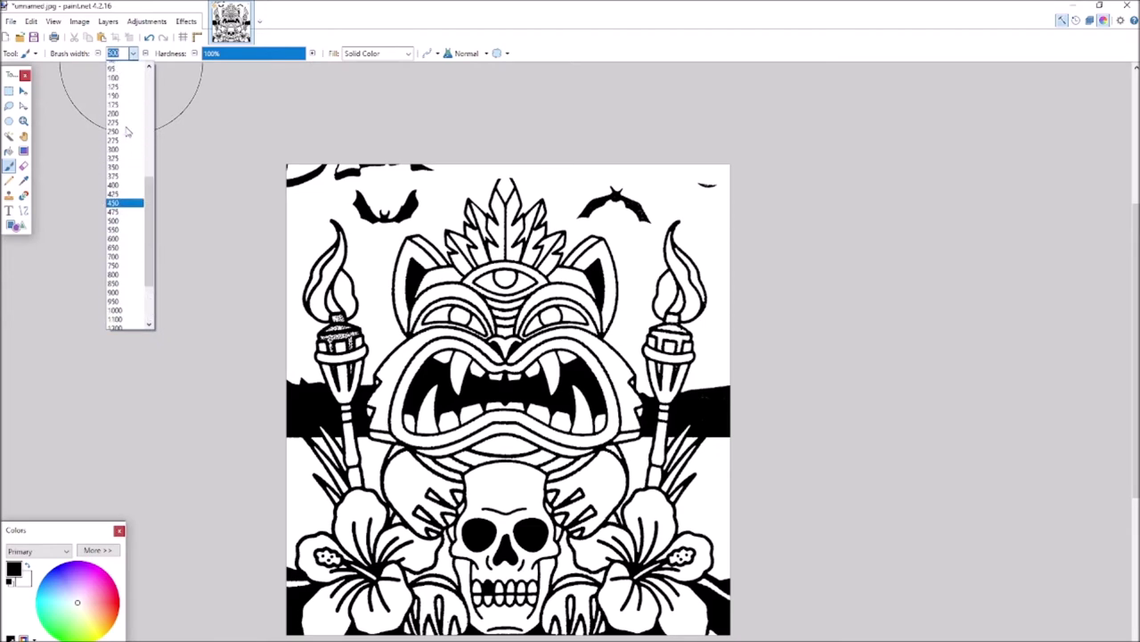
click(115, 165)
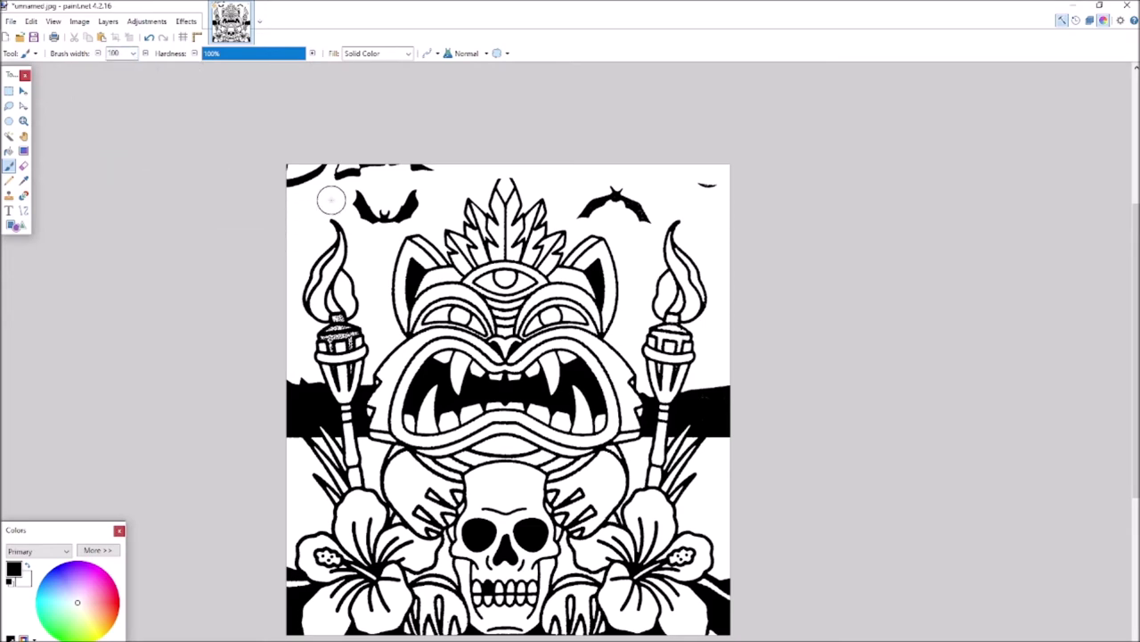
Paint white over both bats, the stray specks and the edges of the black band.
mouse_move(372, 198)
mouse_down()
mouse_move(382, 211)
mouse_move(428, 158)
mouse_move(413, 158)
mouse_up()
mouse_move(554, 177)
mouse_down()
mouse_move(591, 190)
mouse_move(584, 209)
mouse_move(636, 202)
mouse_move(640, 213)
mouse_move(617, 186)
mouse_move(741, 188)
mouse_up()
drag(644, 208, 644, 226)
mouse_move(708, 381)
mouse_down()
mouse_move(734, 419)
mouse_move(725, 438)
mouse_move(700, 392)
mouse_move(716, 414)
mouse_up()
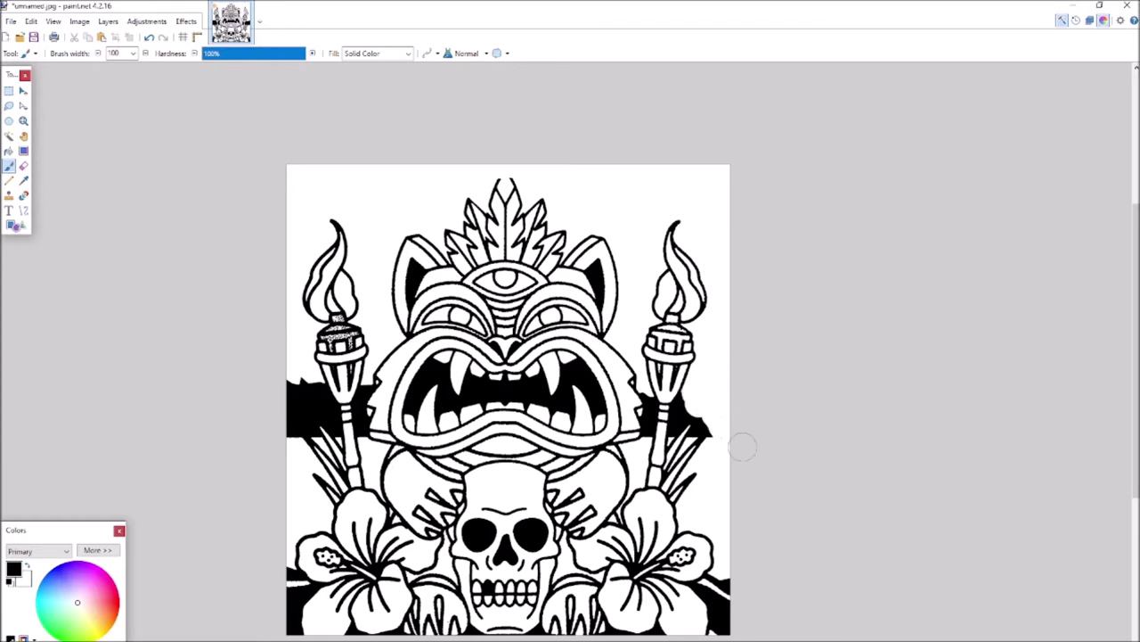
mouse_move(718, 589)
mouse_down()
mouse_move(725, 626)
mouse_move(716, 586)
mouse_move(729, 580)
mouse_move(723, 634)
mouse_up()
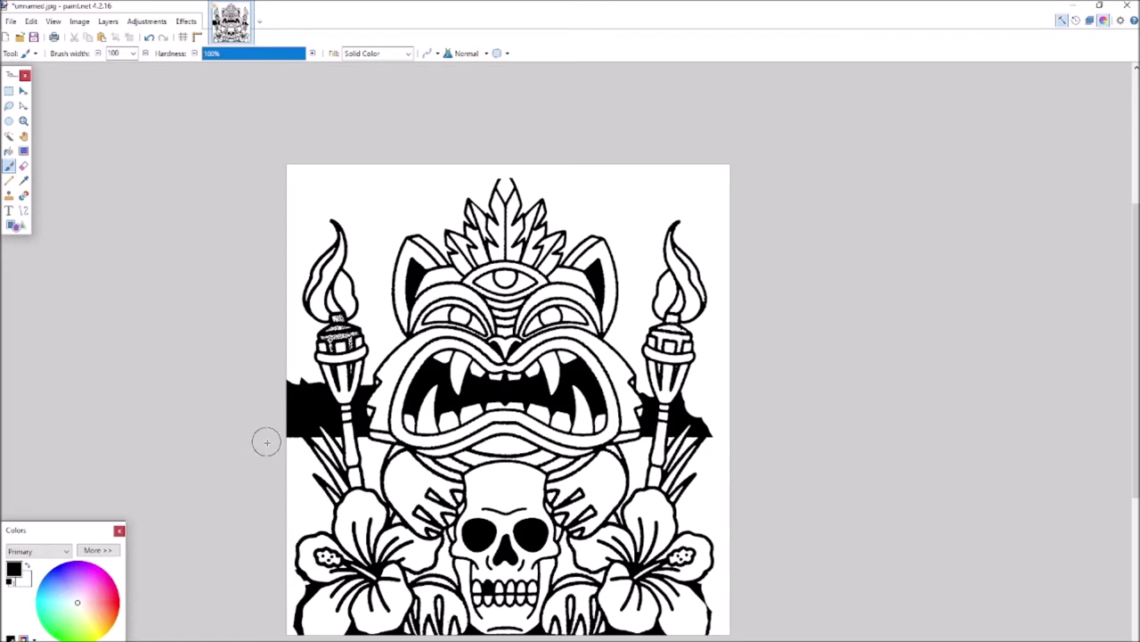
mouse_move(281, 446)
mouse_down()
mouse_move(294, 381)
mouse_move(307, 390)
mouse_move(294, 406)
mouse_move(313, 408)
mouse_up()
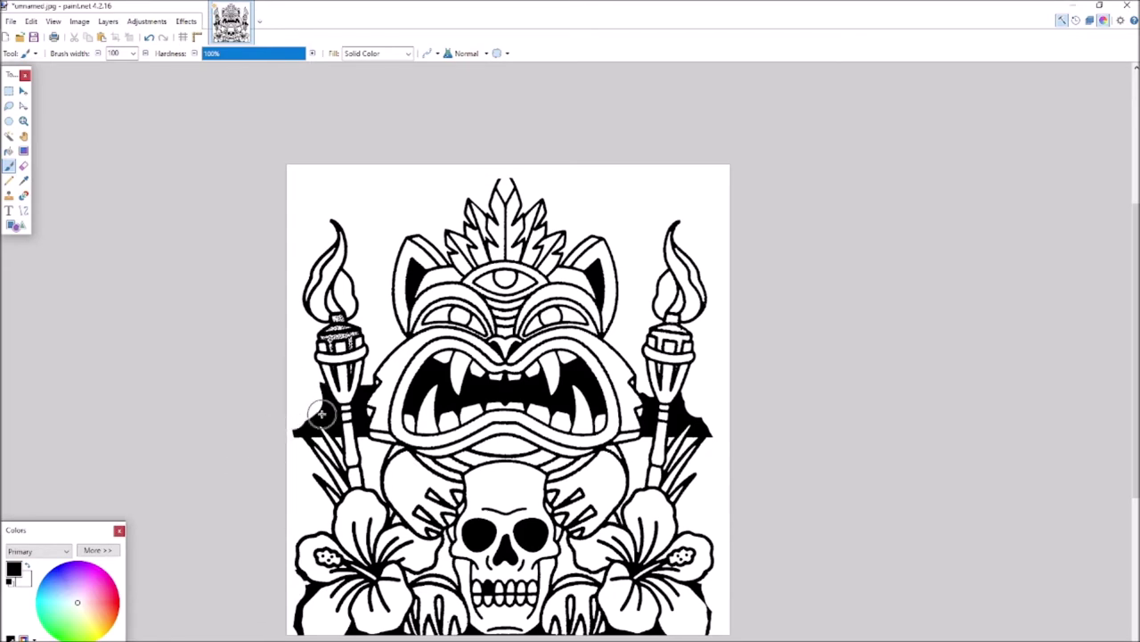
mouse_move(647, 410)
mouse_down()
mouse_move(635, 403)
mouse_move(650, 420)
mouse_up()
Set the paintbrush width to 9.
ctrl+scroll(342, 348, up, 5)
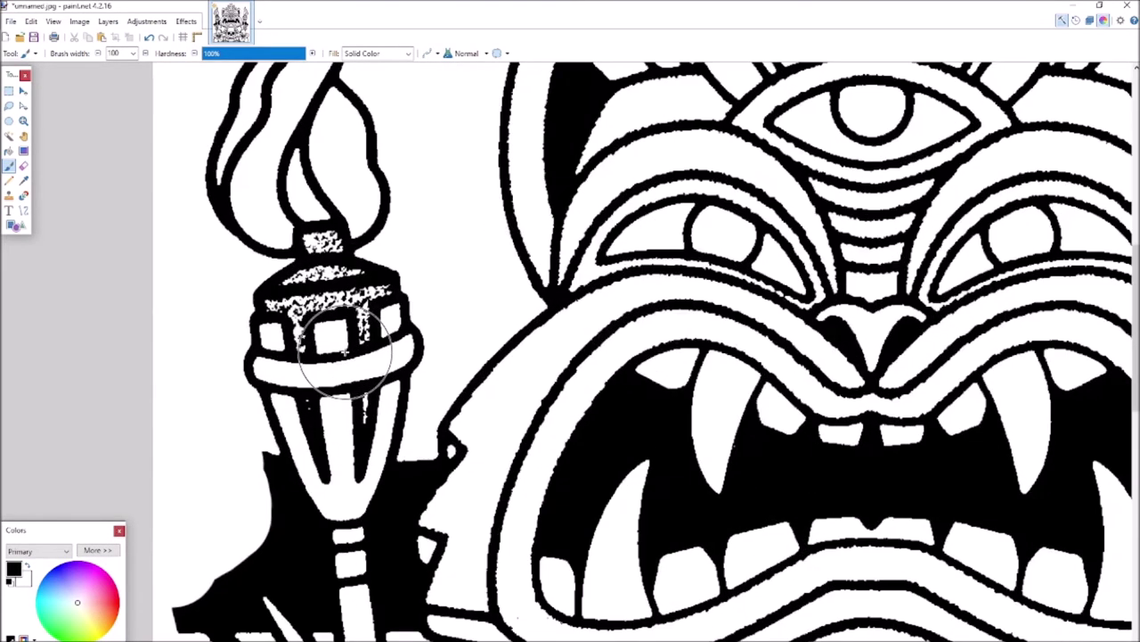
ctrl+scroll(344, 352, up, 1)
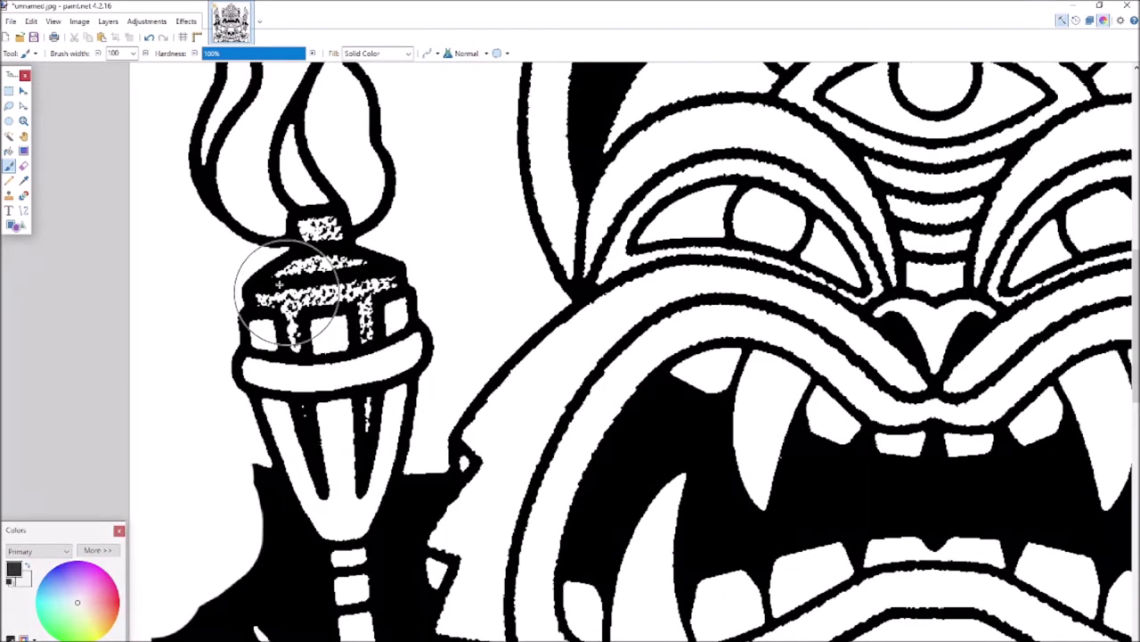
click(132, 53)
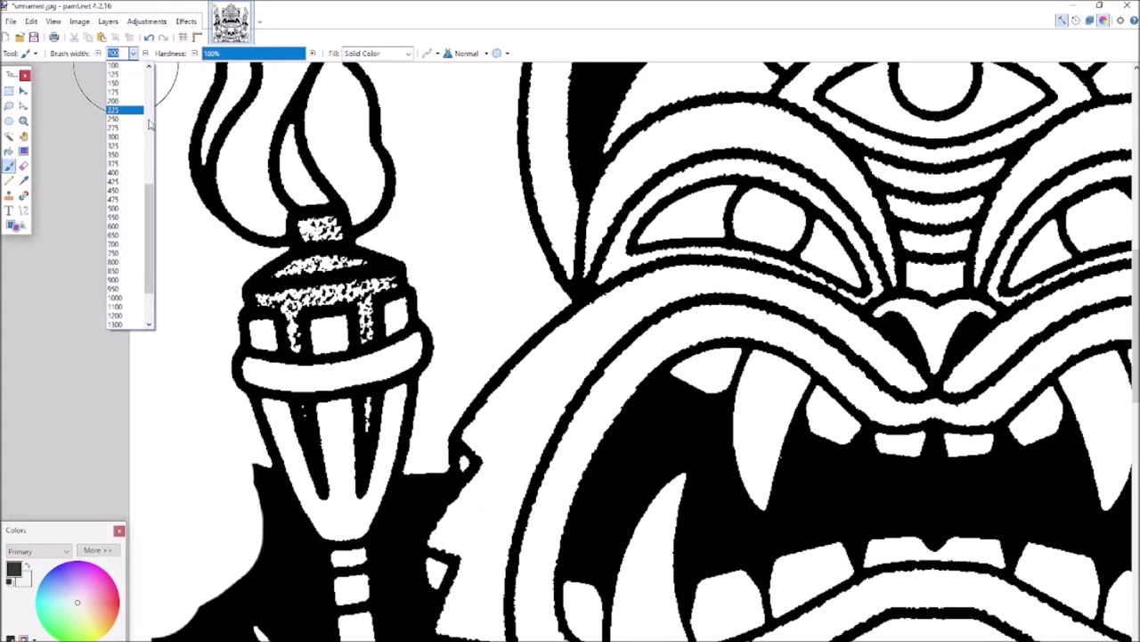
scroll(151, 116, up, 9)
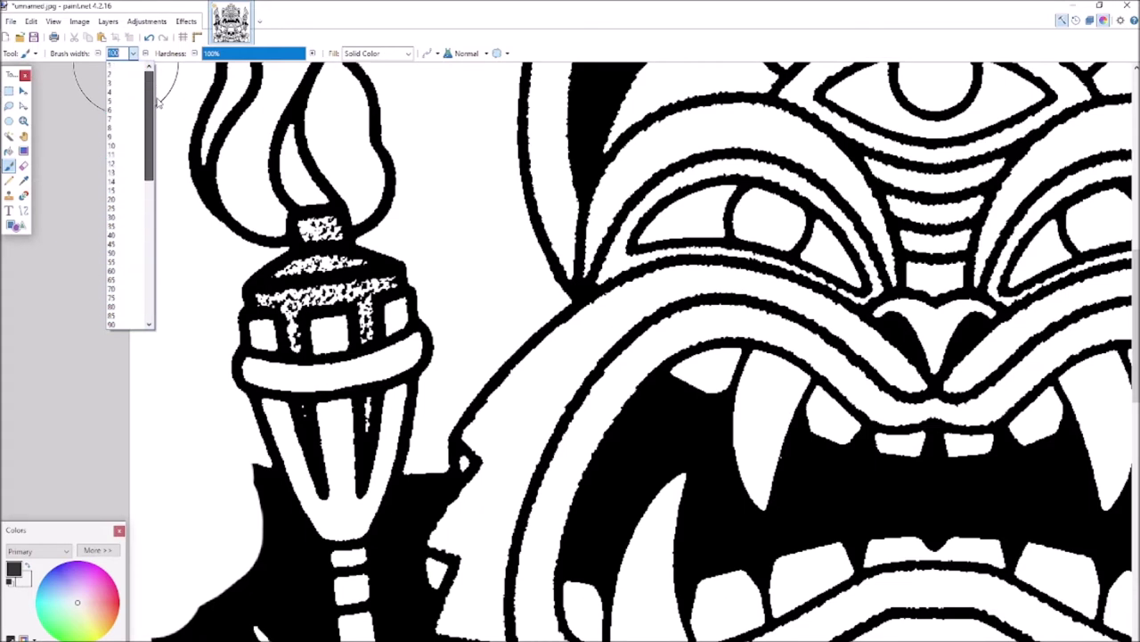
click(114, 127)
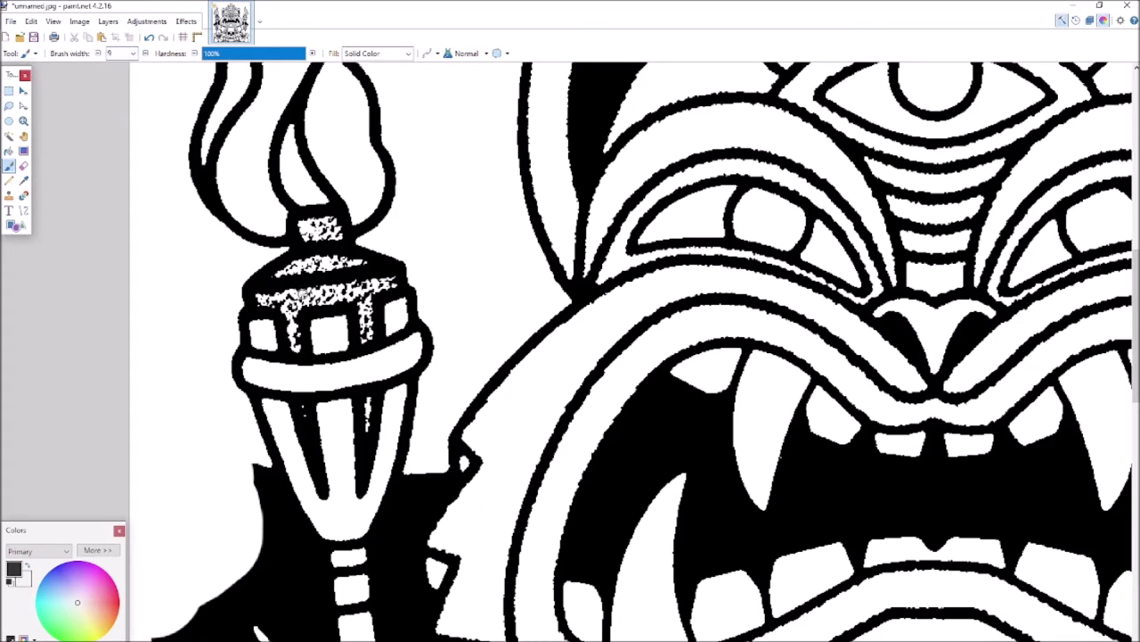
Clean the left torch lantern: whiten top-band and rim speckles, blacken the cone stripes' white specks.
right_drag(303, 295, 276, 297)
mouse_move(315, 292)
right_down()
mouse_move(290, 295)
mouse_move(384, 285)
mouse_move(362, 293)
mouse_move(368, 331)
right_up()
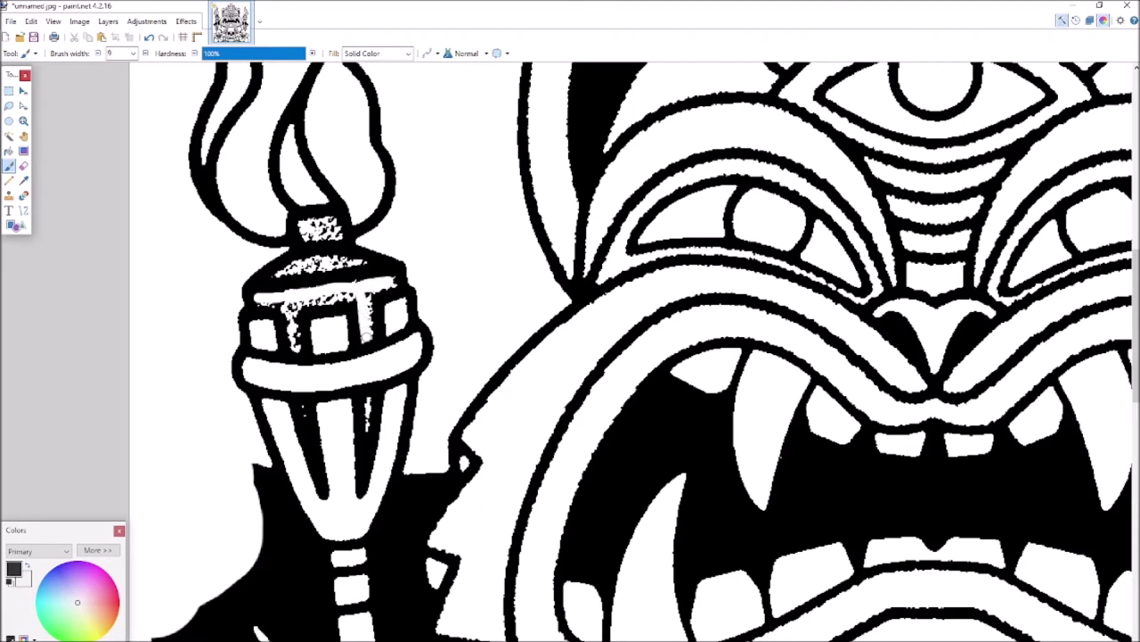
mouse_move(346, 291)
right_down()
mouse_move(295, 302)
mouse_move(295, 342)
right_up()
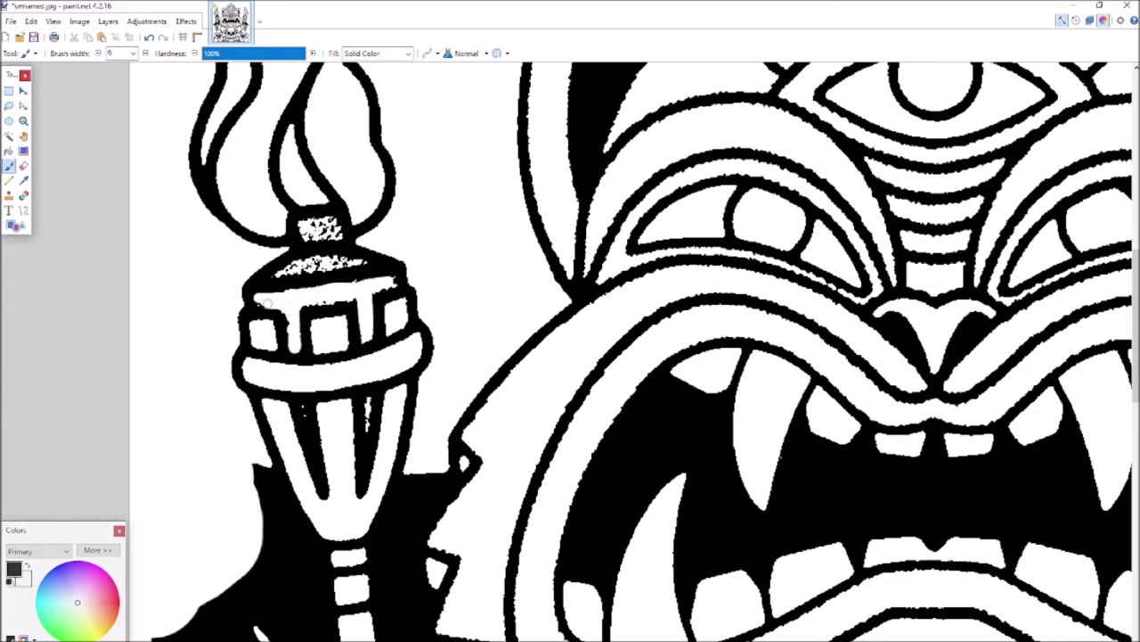
click(293, 411)
drag(368, 403, 365, 416)
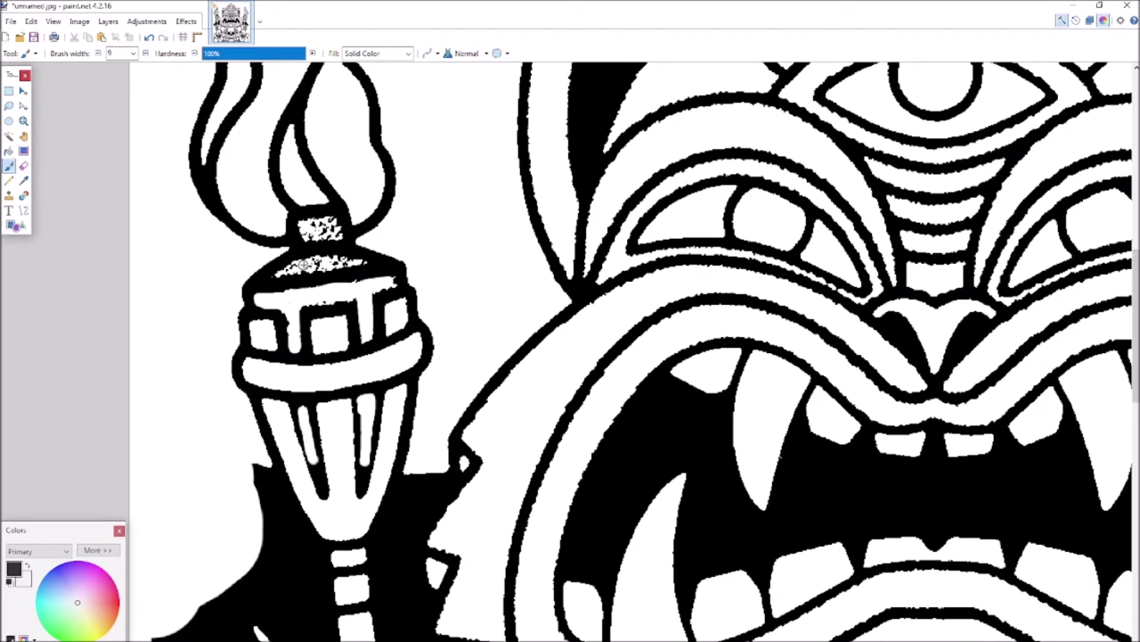
mouse_move(302, 267)
right_down()
mouse_move(356, 260)
mouse_move(295, 269)
right_up()
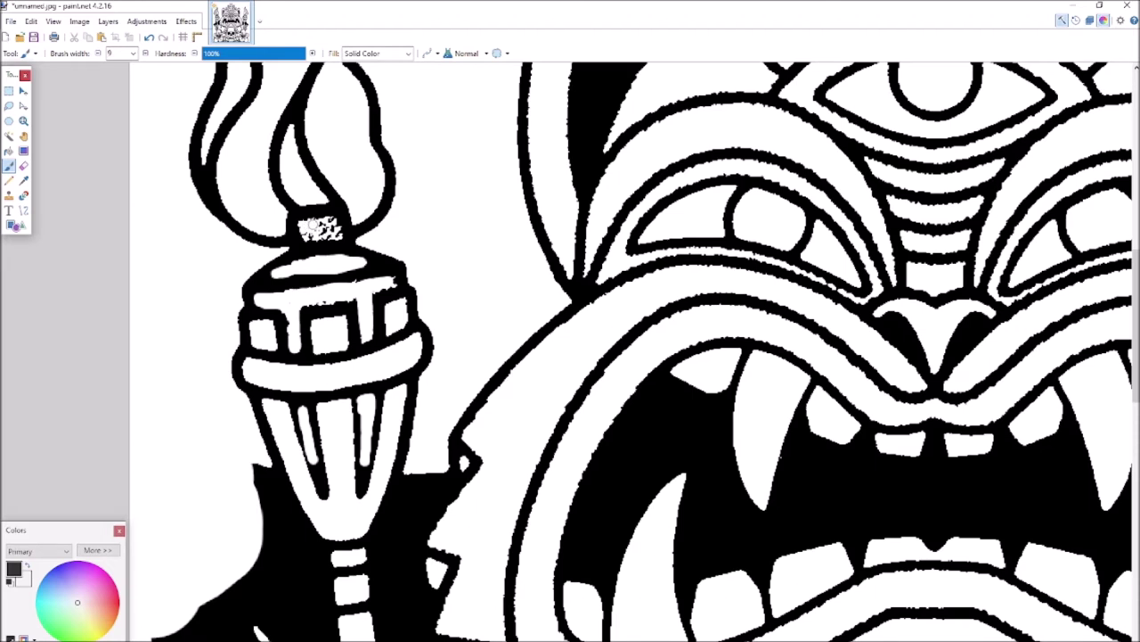
mouse_move(331, 236)
right_down()
mouse_move(308, 236)
mouse_move(326, 229)
right_up()
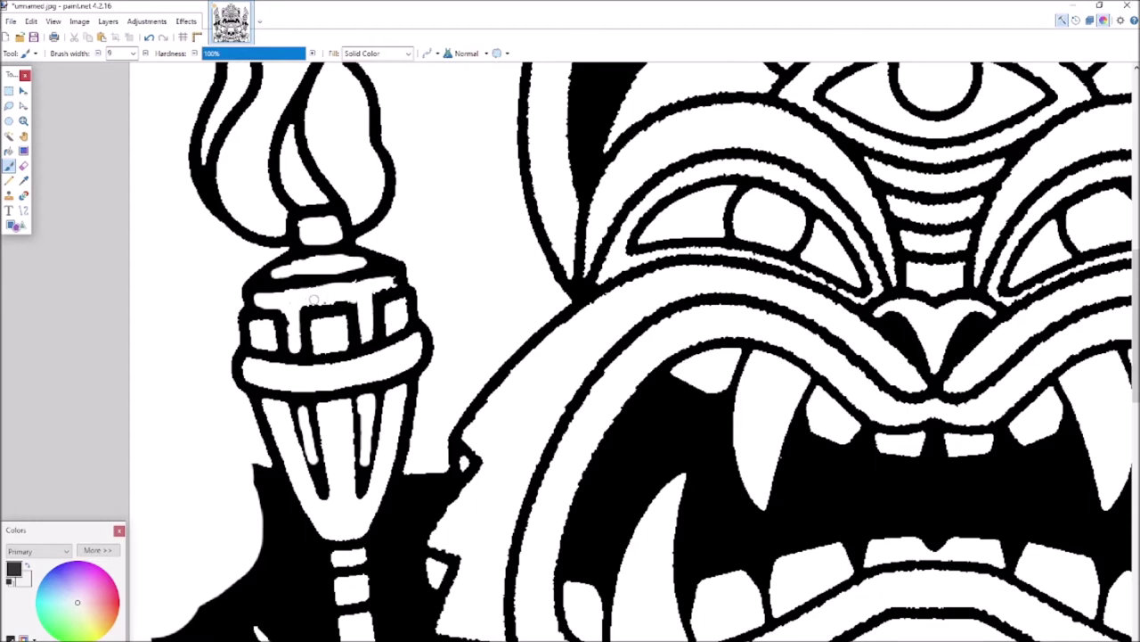
scroll(615, 286, down, 10)
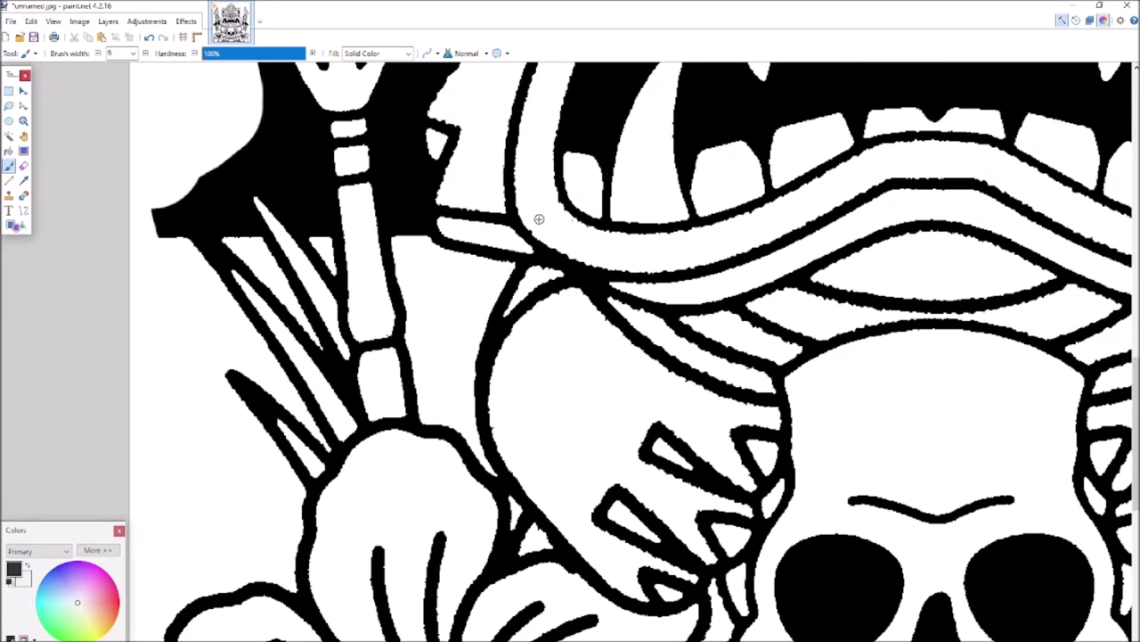
Fill the bottom edge black and whiten the rough black outline of the lower-left petal.
scroll(570, 338, down, 5)
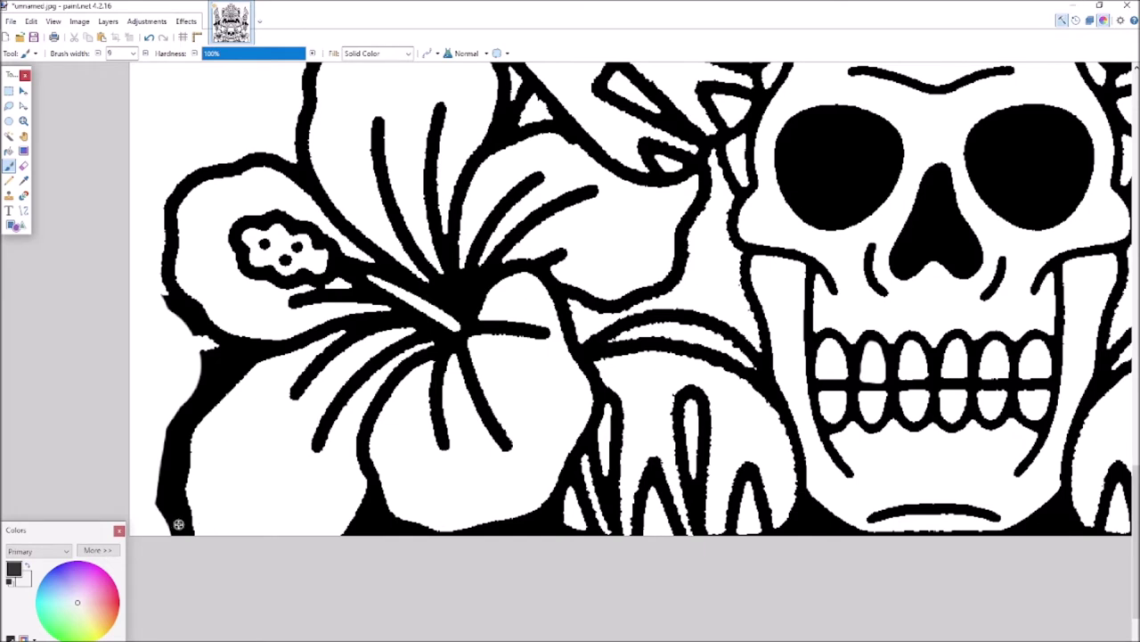
mouse_move(183, 525)
mouse_down()
mouse_move(346, 533)
mouse_move(246, 533)
mouse_up()
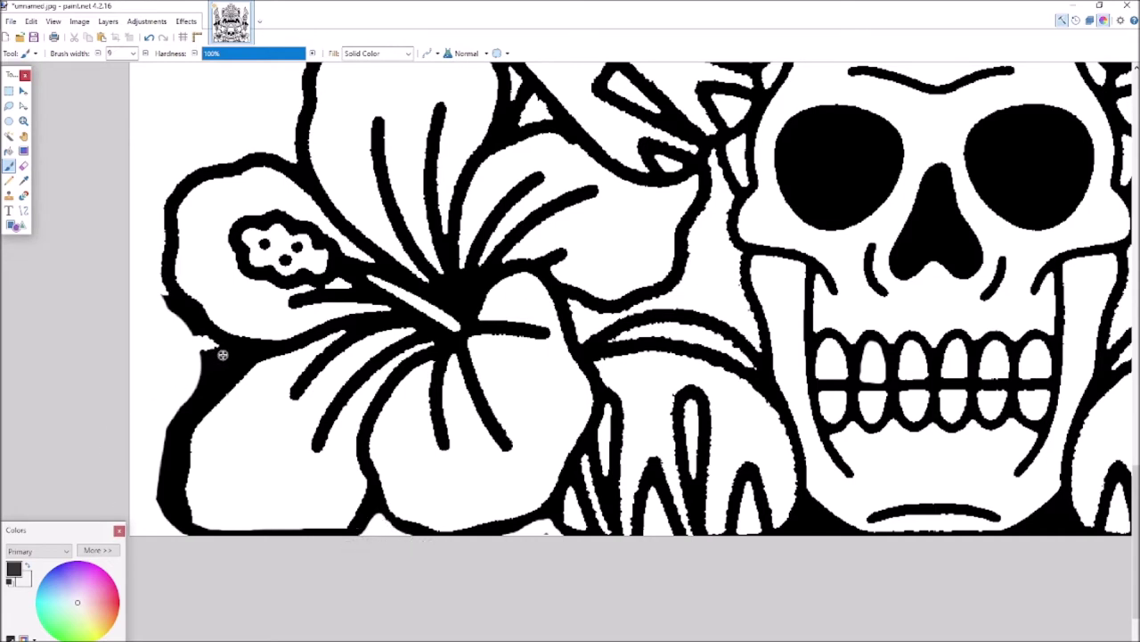
mouse_move(236, 356)
right_down()
mouse_move(177, 431)
mouse_move(173, 513)
right_up()
mouse_move(188, 547)
right_down()
mouse_move(162, 513)
mouse_move(160, 455)
mouse_move(179, 405)
mouse_move(225, 353)
mouse_move(192, 361)
mouse_move(203, 374)
mouse_move(223, 350)
mouse_move(192, 334)
mouse_move(229, 356)
right_up()
Paint out the stray black mark left of the lower petal, then scroll up toward the headdress.
mouse_move(173, 391)
right_down()
mouse_move(154, 453)
mouse_move(167, 518)
mouse_move(156, 457)
right_up()
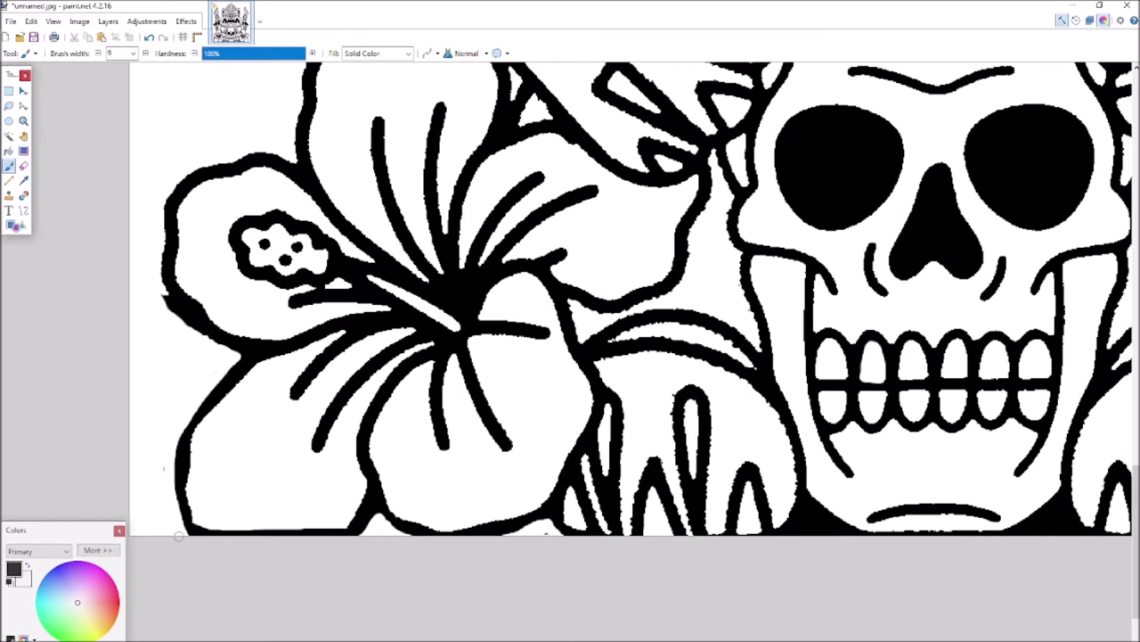
scroll(610, 579, right, 3)
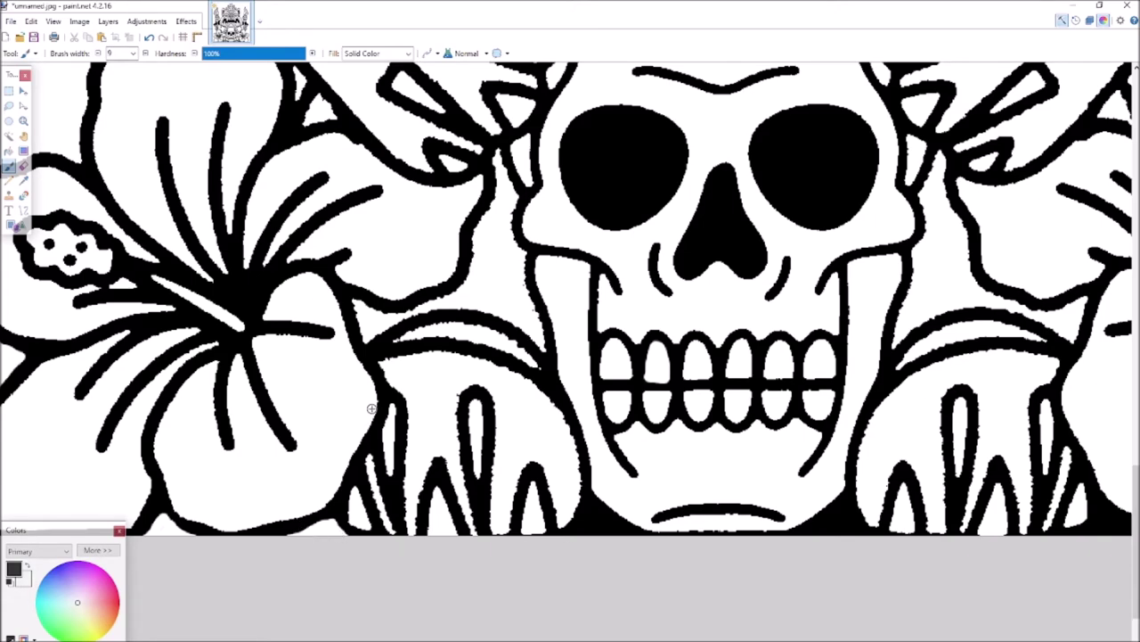
scroll(774, 369, up, 5)
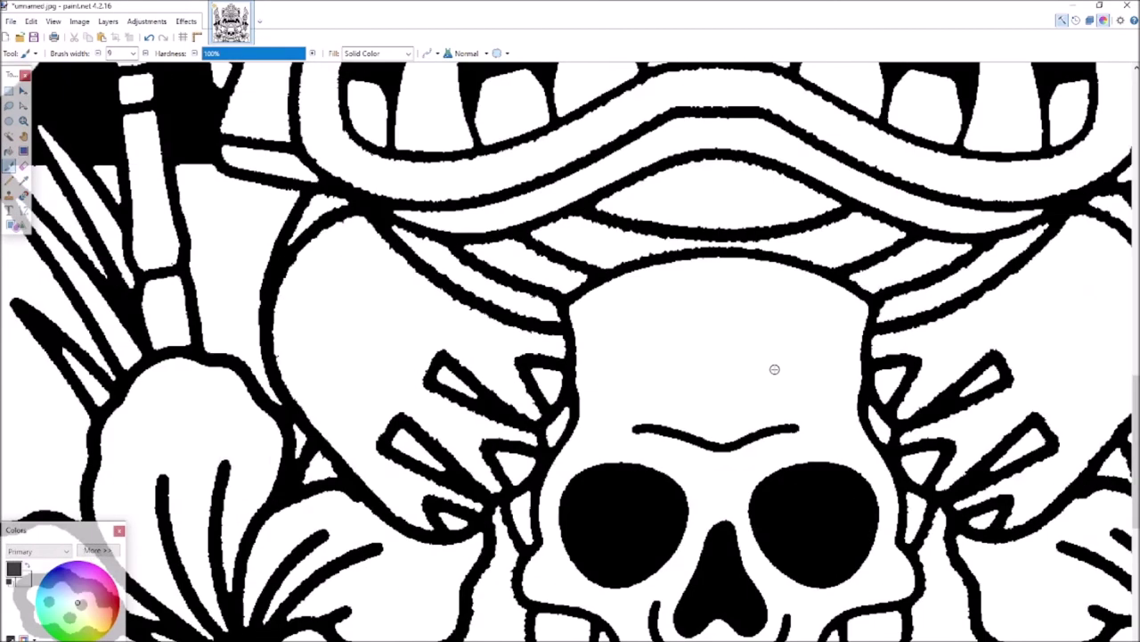
scroll(774, 369, up, 10)
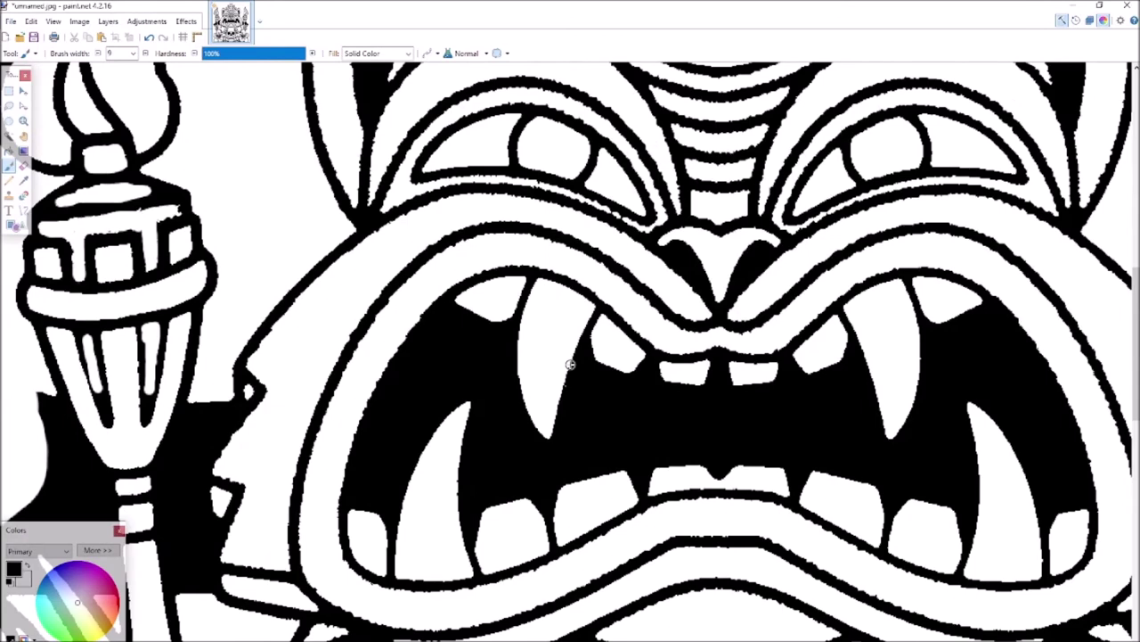
scroll(571, 364, up, 5)
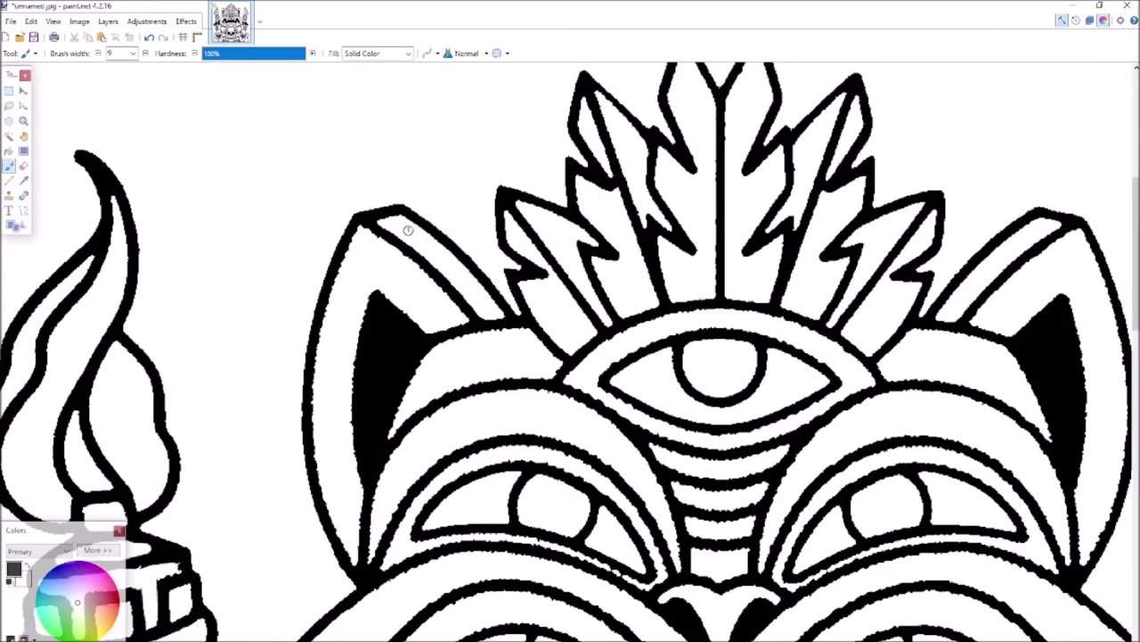
Close the open tip of the top feather with black strokes.
scroll(425, 252, up, 3)
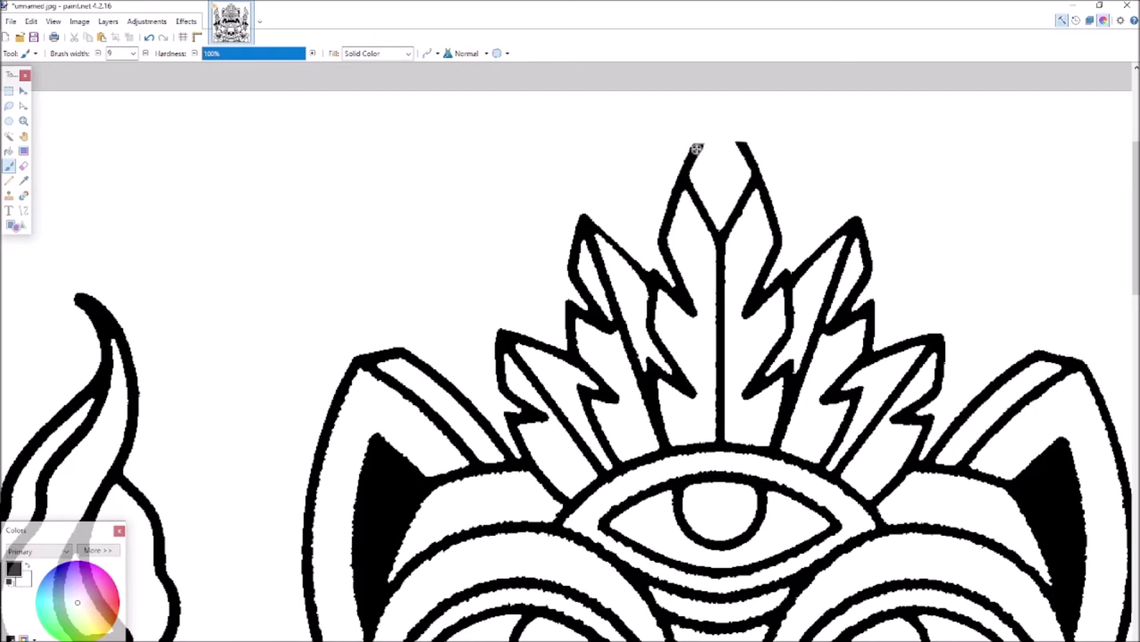
drag(698, 145, 718, 110)
drag(745, 147, 724, 114)
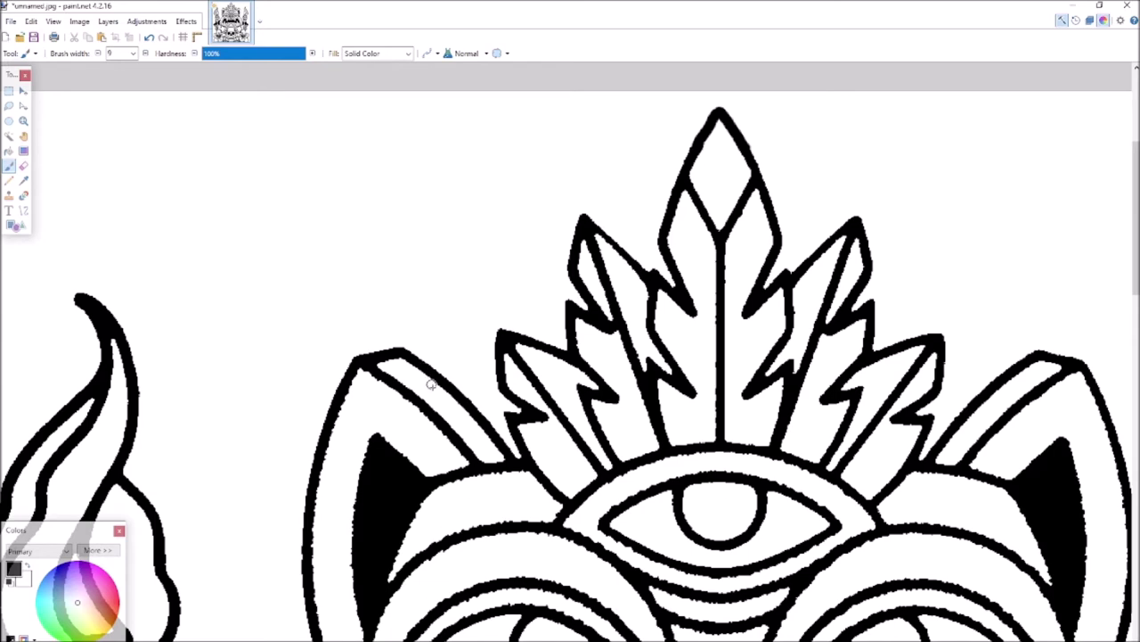
Paint white over the doubled outlines along the tops of the left and right ears.
scroll(432, 384, down, 3)
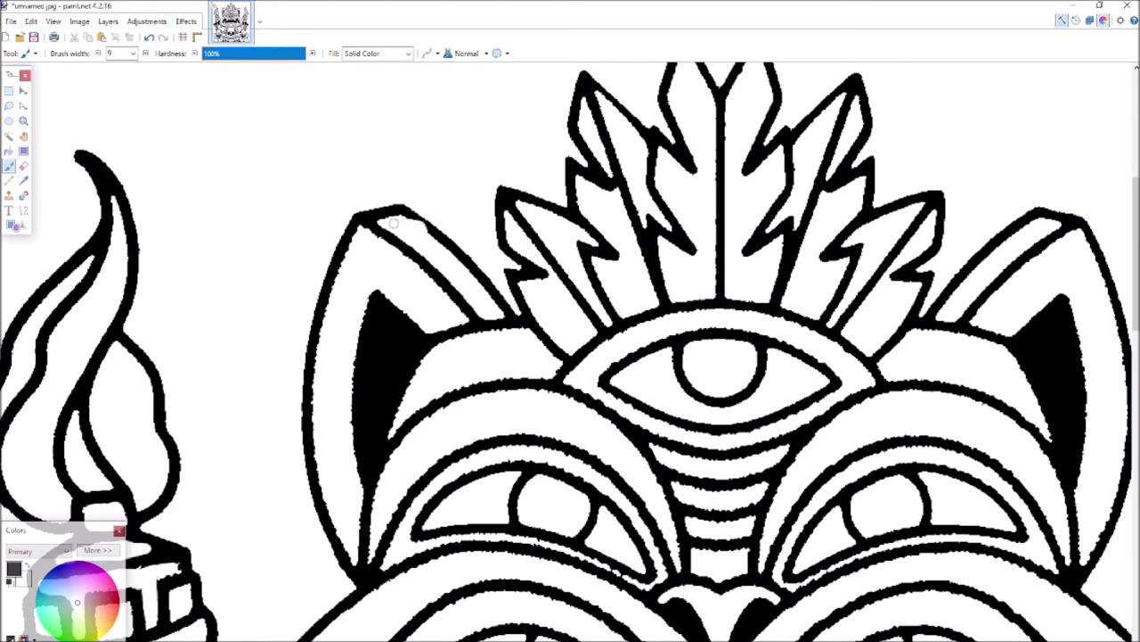
mouse_move(373, 204)
mouse_down()
mouse_move(402, 214)
mouse_move(398, 203)
mouse_move(441, 237)
mouse_move(387, 204)
mouse_move(454, 242)
mouse_move(429, 228)
mouse_move(513, 312)
mouse_move(453, 255)
mouse_up()
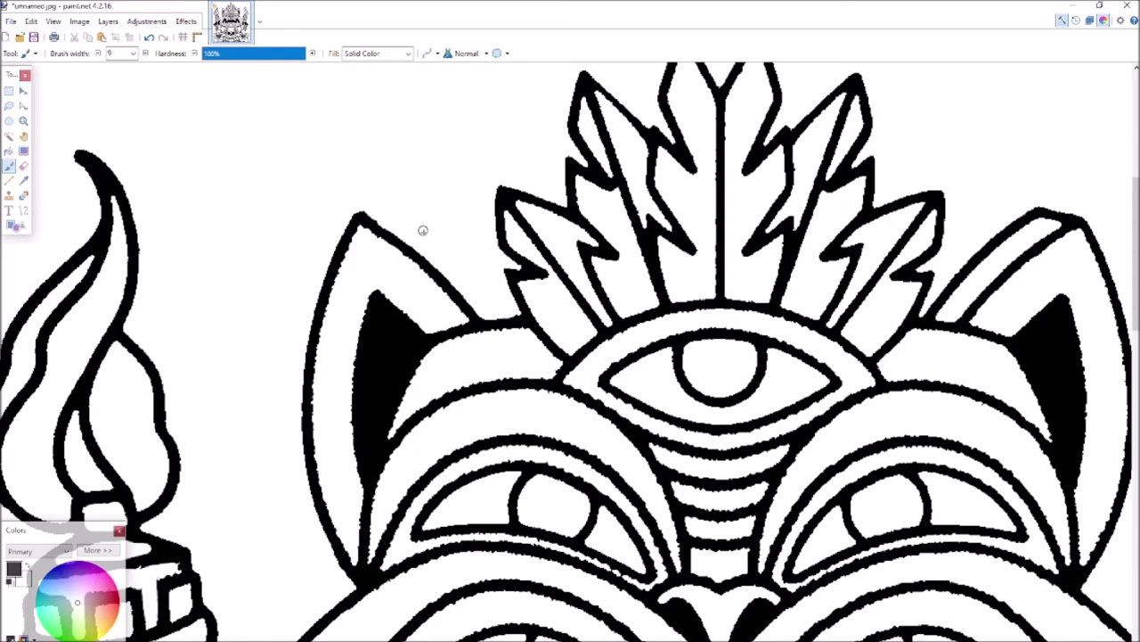
scroll(426, 242, down, 2)
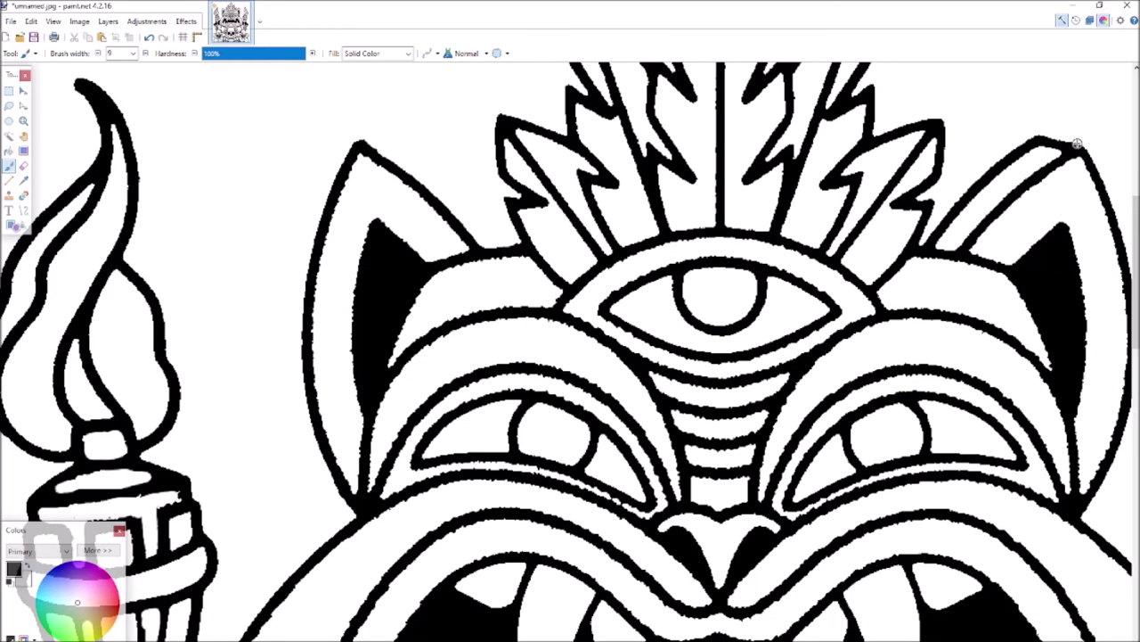
mouse_move(1076, 138)
mouse_down()
mouse_move(1048, 155)
mouse_move(1055, 138)
mouse_move(977, 190)
mouse_move(939, 238)
mouse_move(1007, 143)
mouse_move(1041, 126)
mouse_move(1038, 146)
mouse_move(997, 163)
mouse_move(1022, 142)
mouse_move(936, 225)
mouse_up()
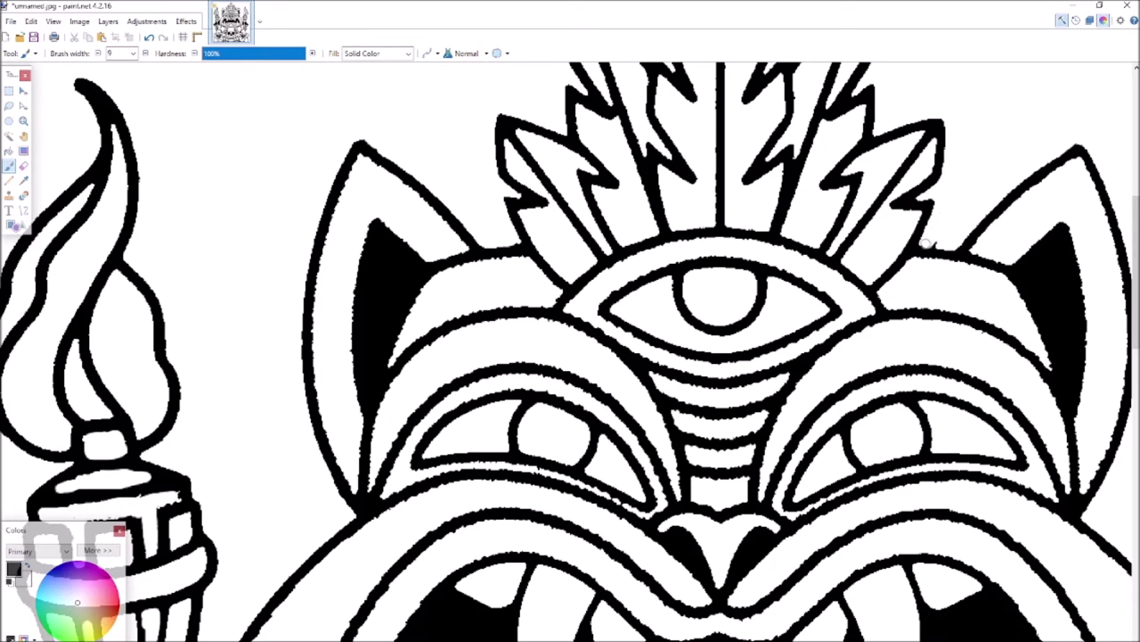
scroll(987, 256, down, 5)
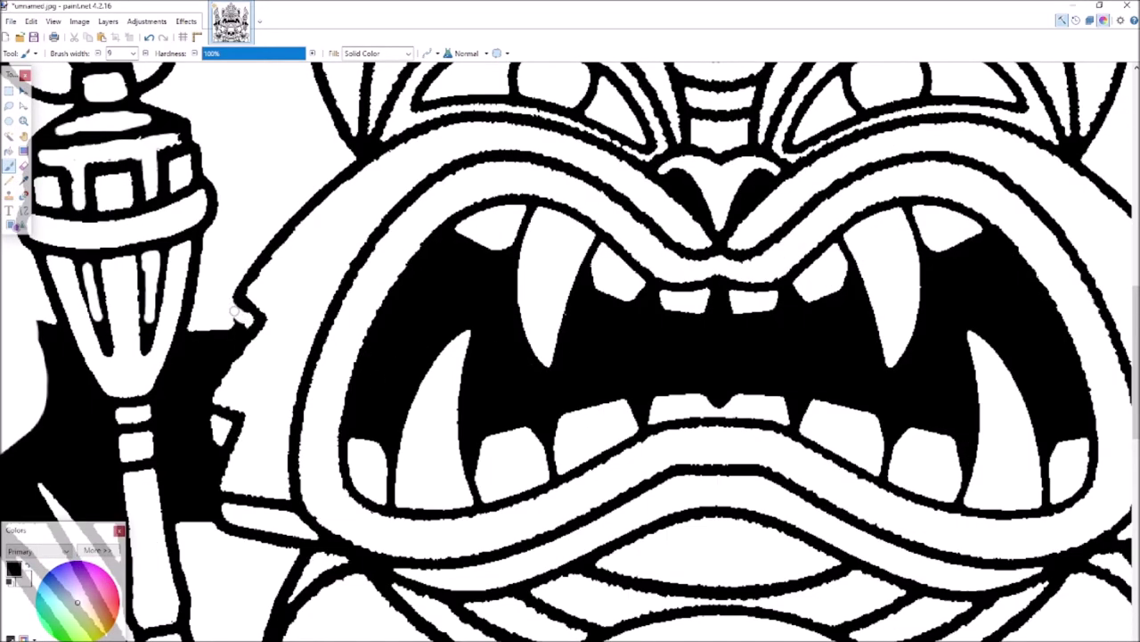
Whiten the dark streaks along the left torch's edge, undoing the strokes made on the face outline.
drag(244, 326, 197, 407)
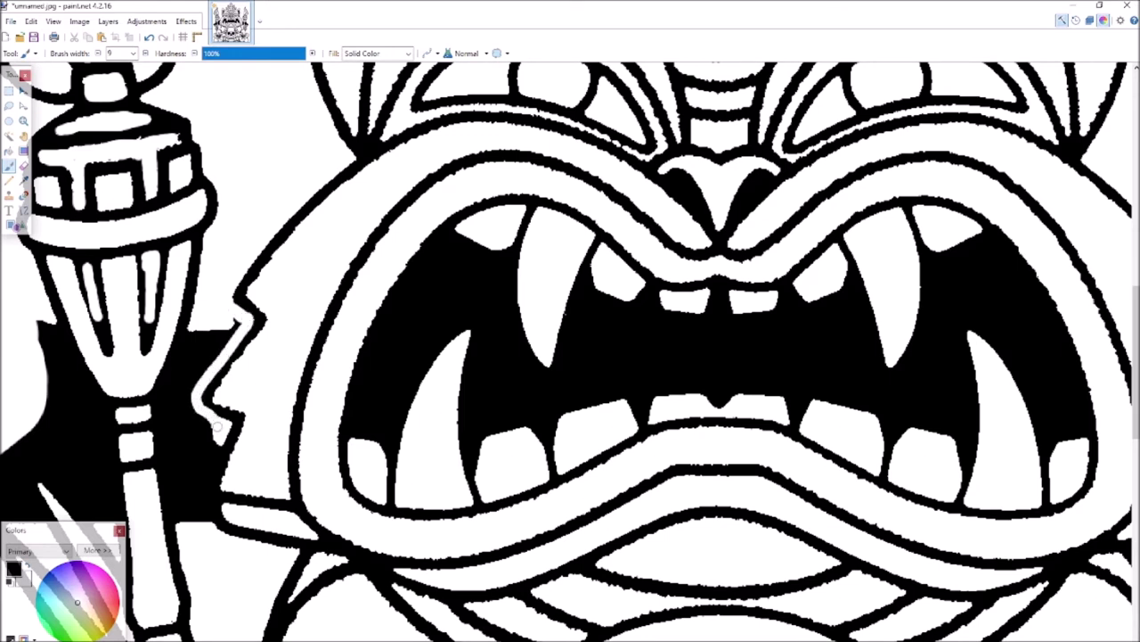
mouse_move(213, 454)
mouse_down()
mouse_move(209, 530)
mouse_move(196, 495)
mouse_move(210, 437)
mouse_move(197, 416)
mouse_move(200, 374)
mouse_move(239, 317)
mouse_move(201, 352)
mouse_move(219, 329)
mouse_up()
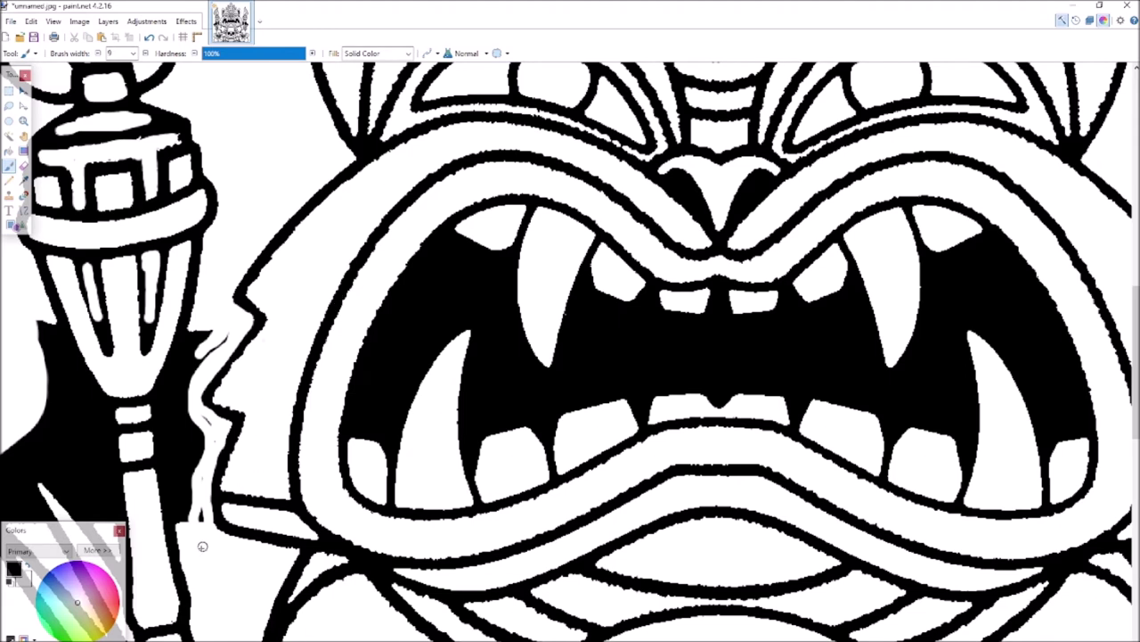
key(ctrl+z)
mouse_move(186, 342)
mouse_down()
mouse_move(164, 432)
mouse_move(178, 525)
mouse_move(197, 456)
mouse_move(192, 377)
mouse_move(205, 329)
mouse_move(178, 393)
mouse_move(182, 516)
mouse_up()
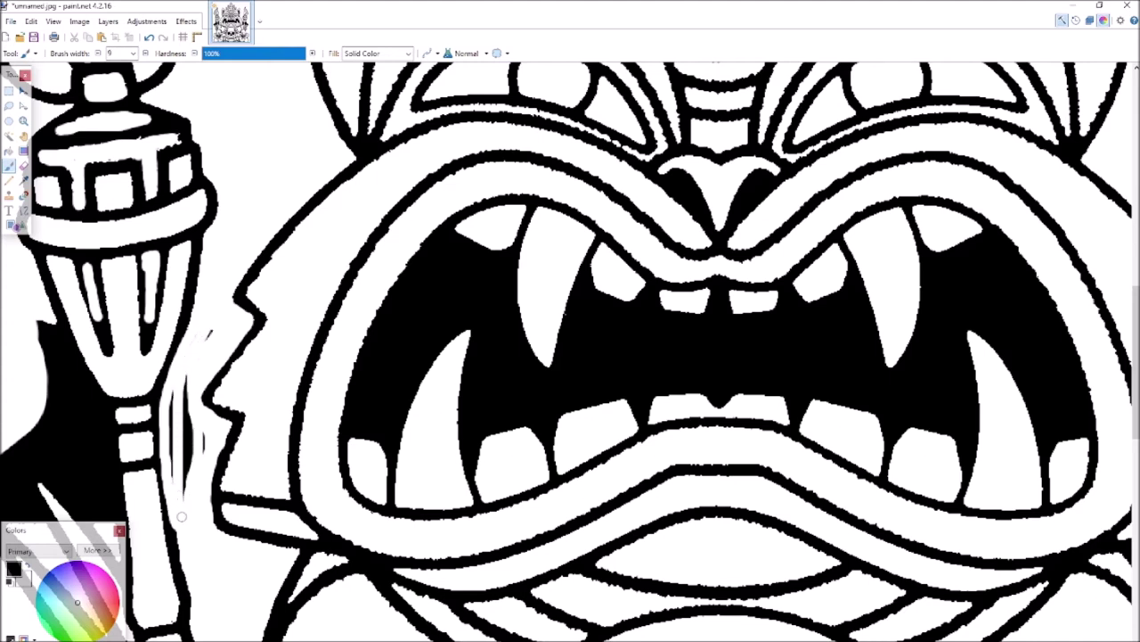
mouse_move(204, 457)
mouse_down()
mouse_move(191, 378)
mouse_move(214, 333)
mouse_move(168, 403)
mouse_move(169, 451)
mouse_move(189, 482)
mouse_move(190, 377)
mouse_move(176, 412)
mouse_move(183, 500)
mouse_move(189, 422)
mouse_move(174, 483)
mouse_move(181, 425)
mouse_move(185, 467)
mouse_up()
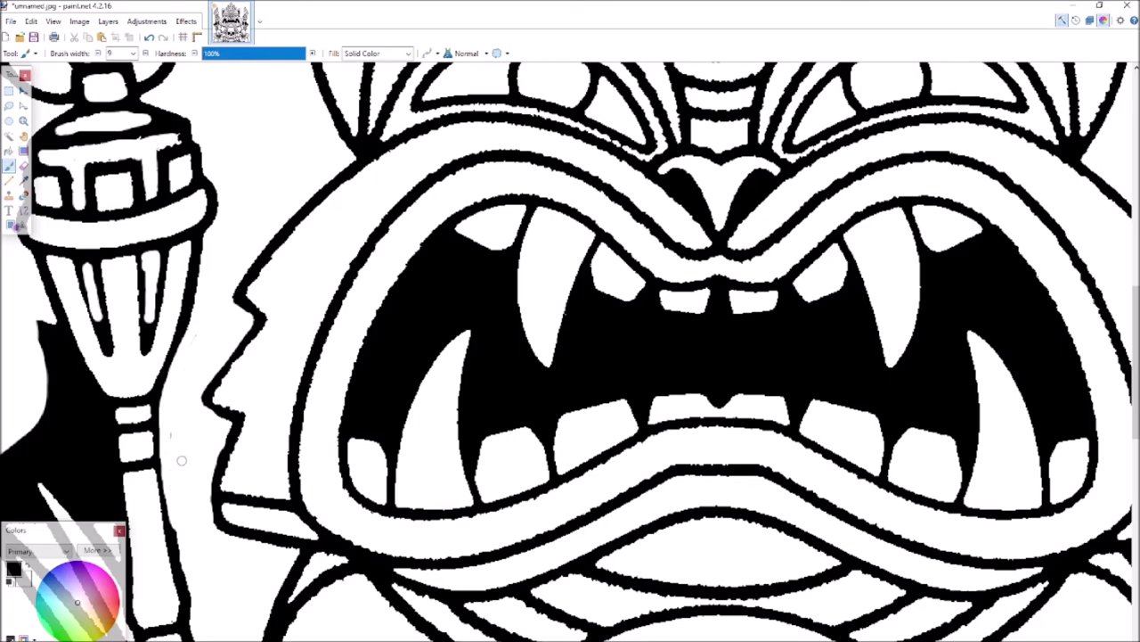
ctrl+scroll(276, 490, down, 4)
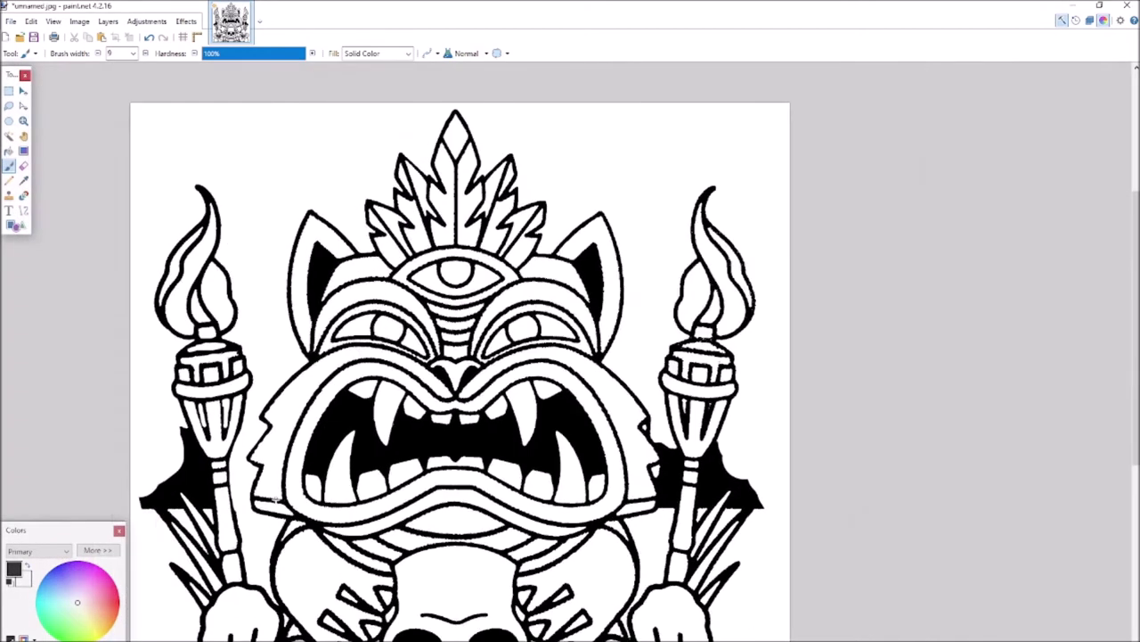
scroll(276, 499, down, 2)
scroll(366, 449, up, 2)
ctrl+scroll(534, 349, up, 3)
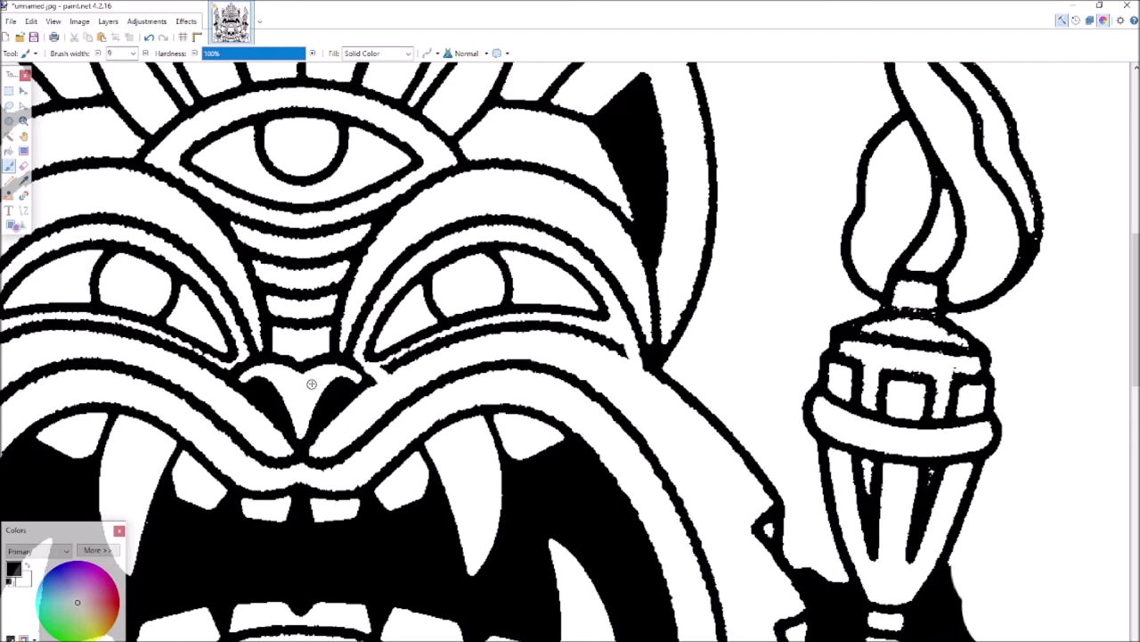
mouse_move(295, 436)
right_down()
mouse_move(285, 442)
mouse_move(308, 440)
mouse_move(290, 445)
right_up()
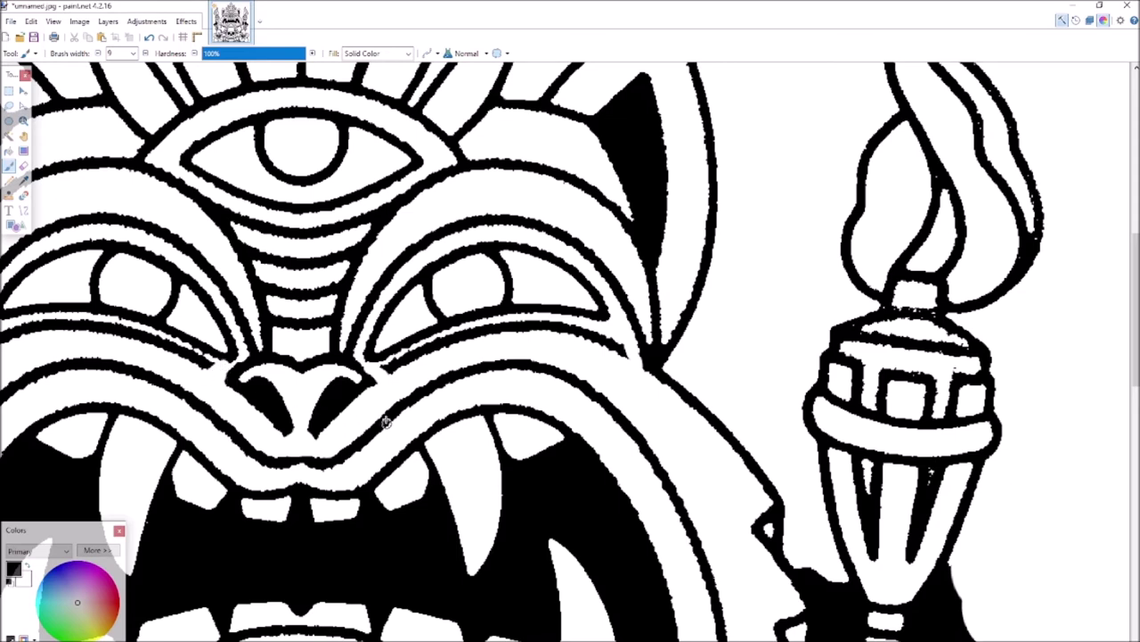
scroll(386, 420, down, 2)
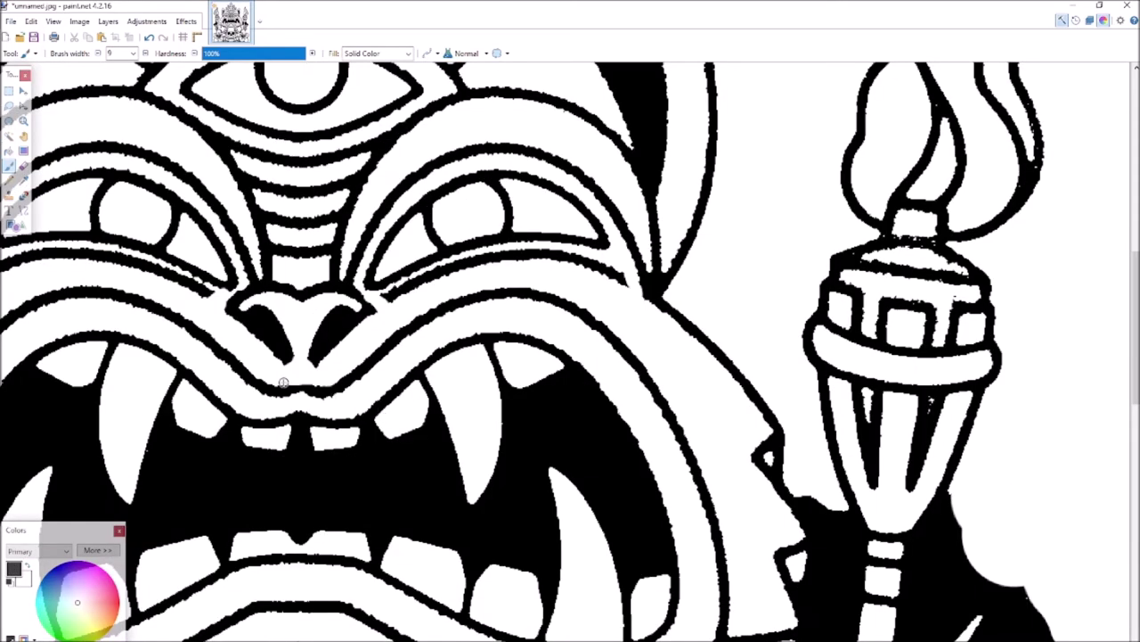
ctrl+scroll(517, 360, down, 1)
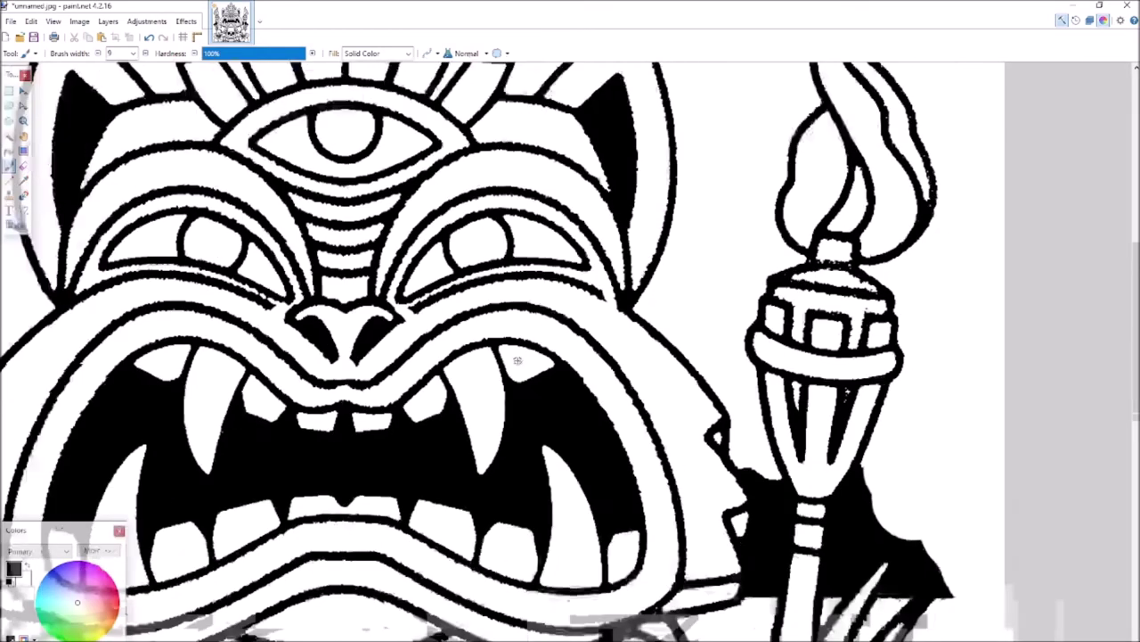
ctrl+scroll(517, 360, down, 1)
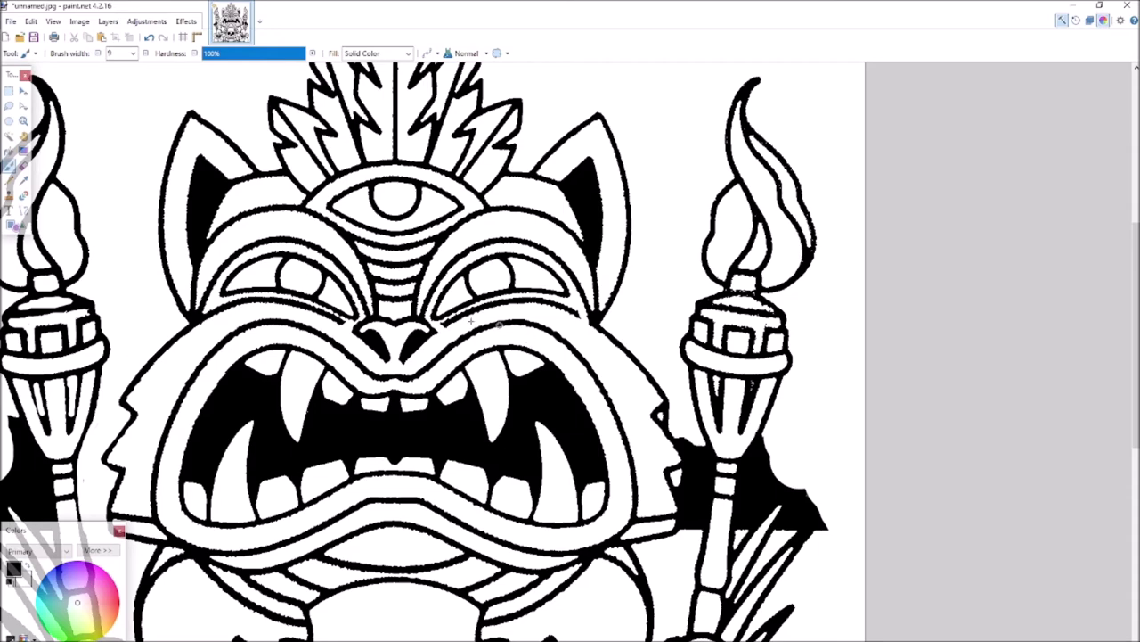
scroll(536, 425, down, 2)
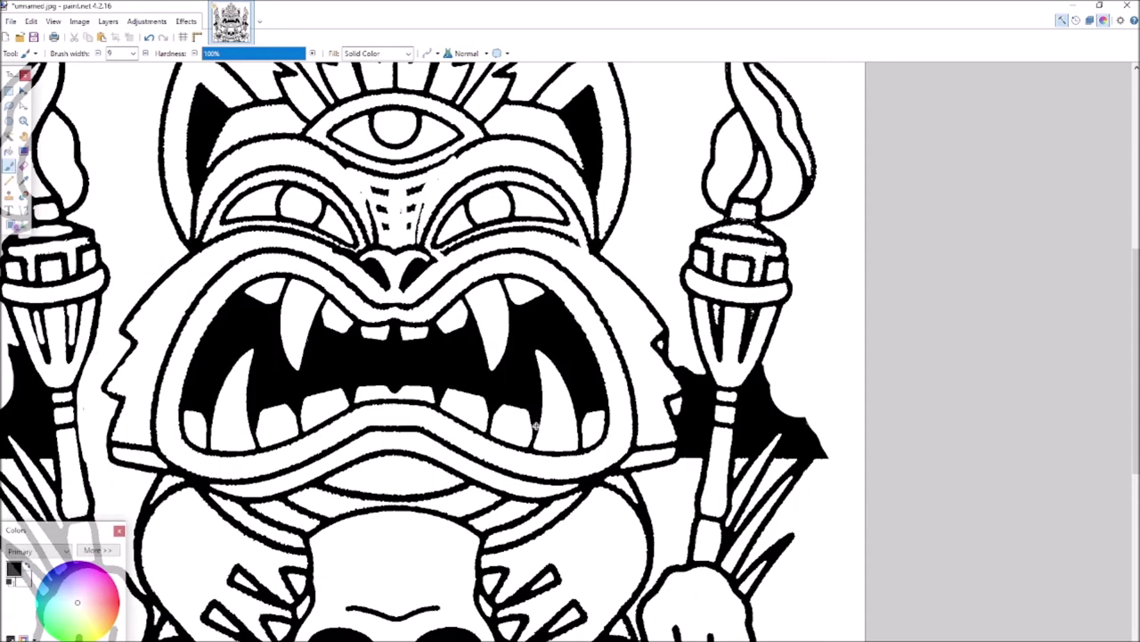
ctrl+scroll(536, 427, down, 3)
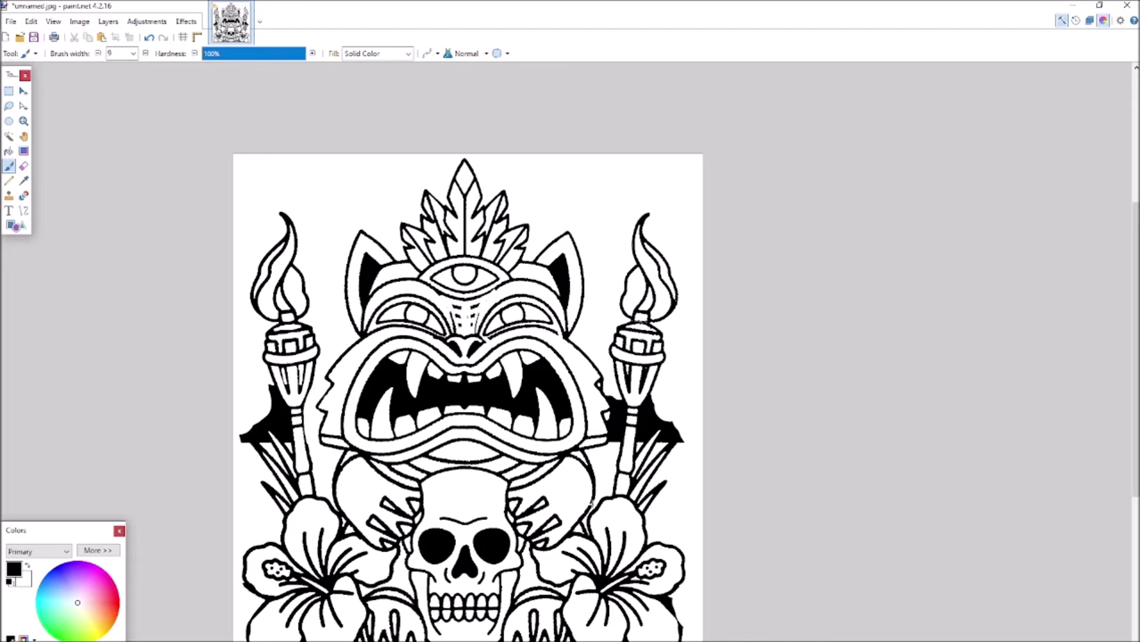
Undo the solid black fill painted beside the left torch with Ctrl+Z.
key(ctrl+z)
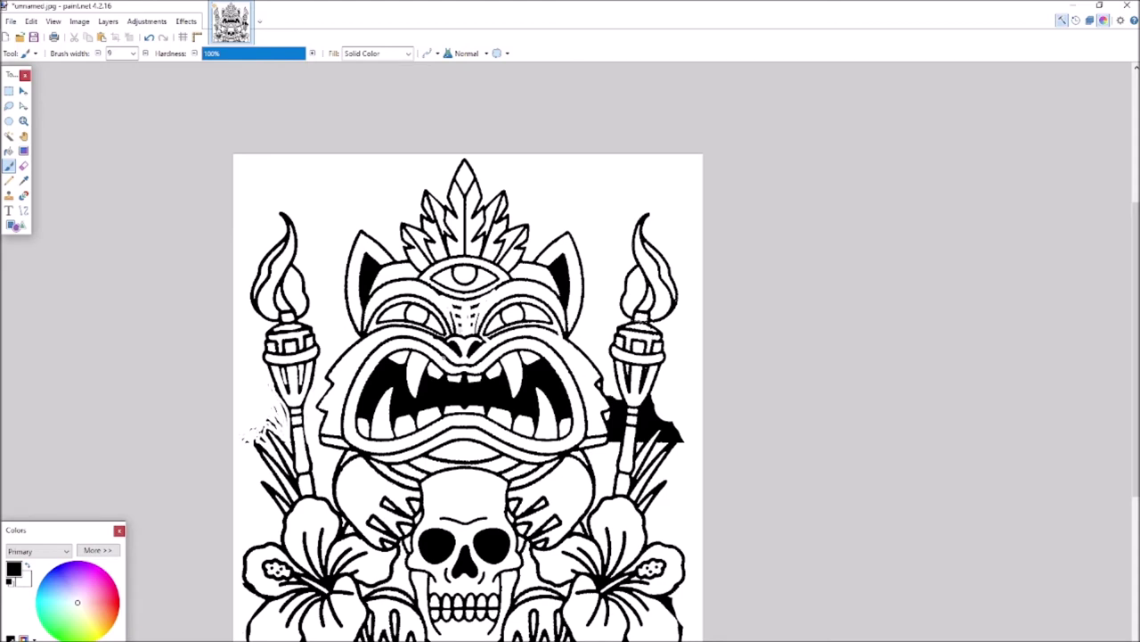
click(110, 25)
mouse_move(140, 23)
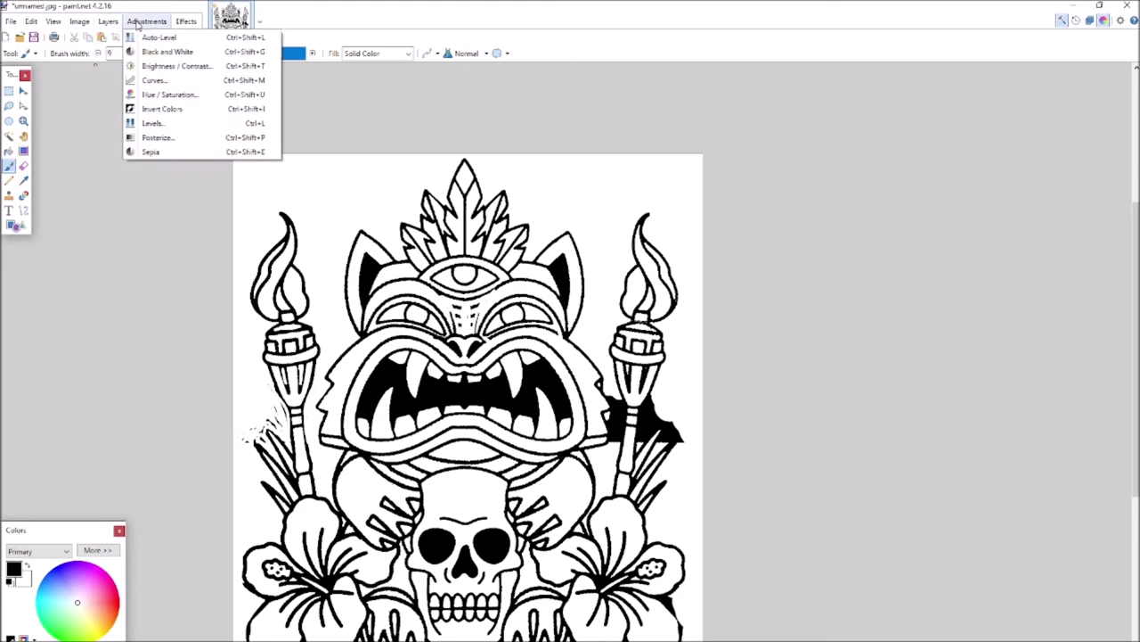
click(169, 109)
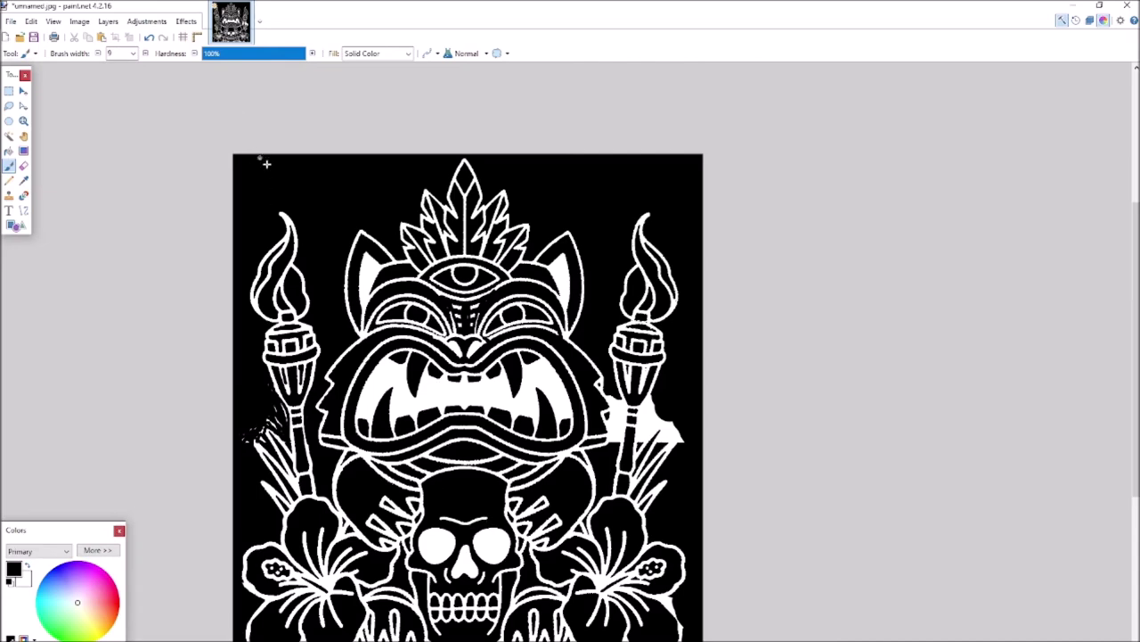
key(ctrl+z)
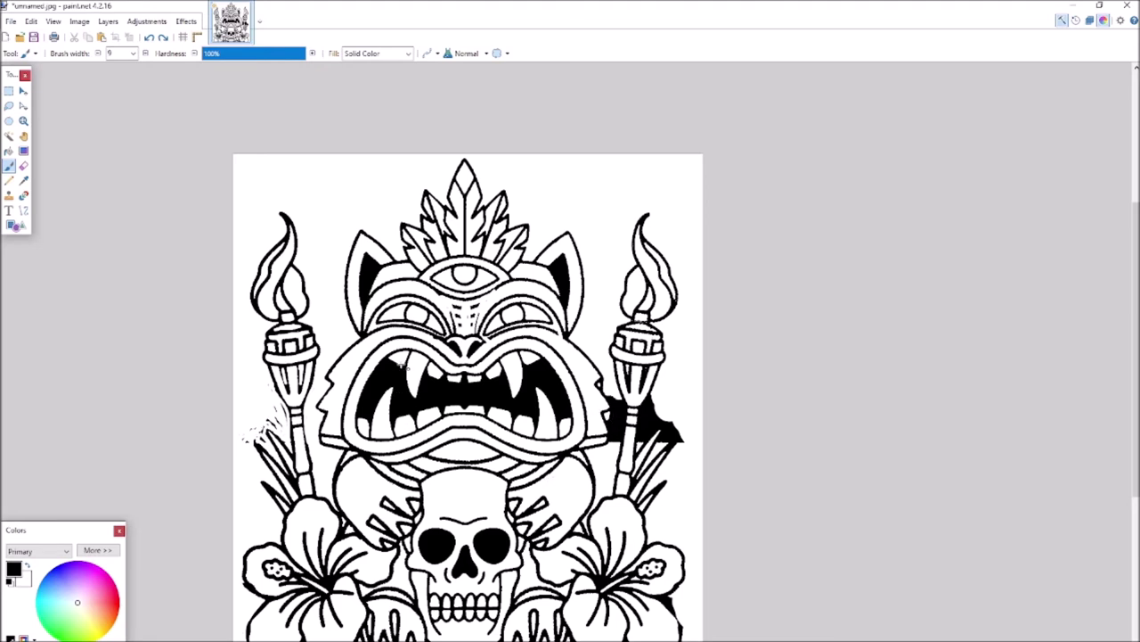
Open Save As for unnamed.jpg and expand the Save as type list, currently set to JPEG.
click(11, 20)
click(32, 113)
click(125, 310)
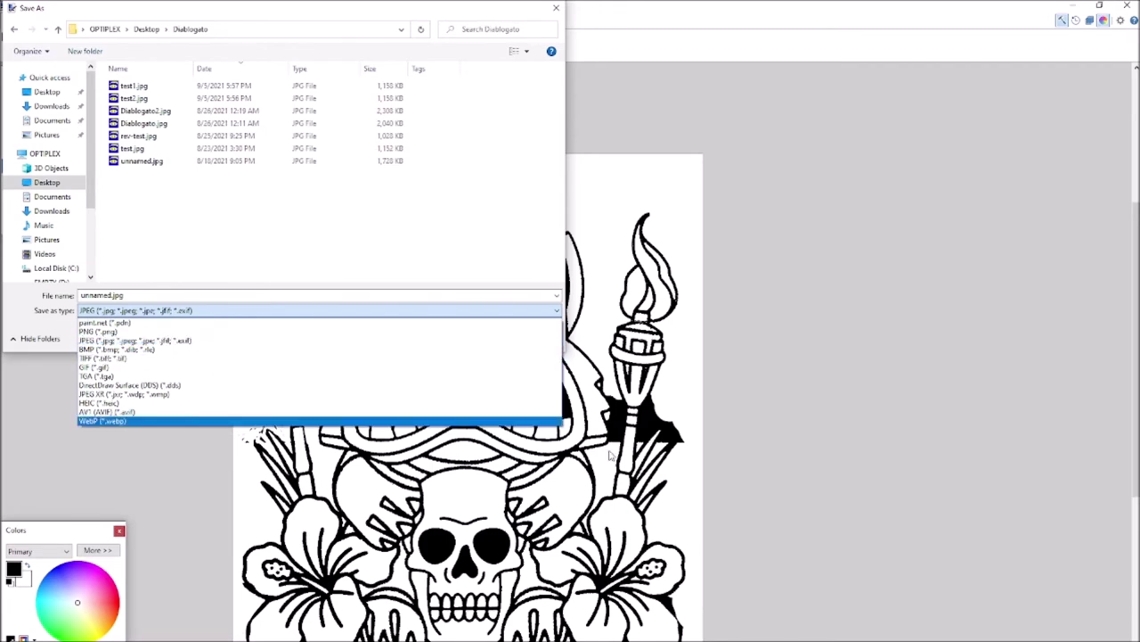
Close the file type list, leaving it on JPEG, and leave the Save As dialog without saving.
click(559, 488)
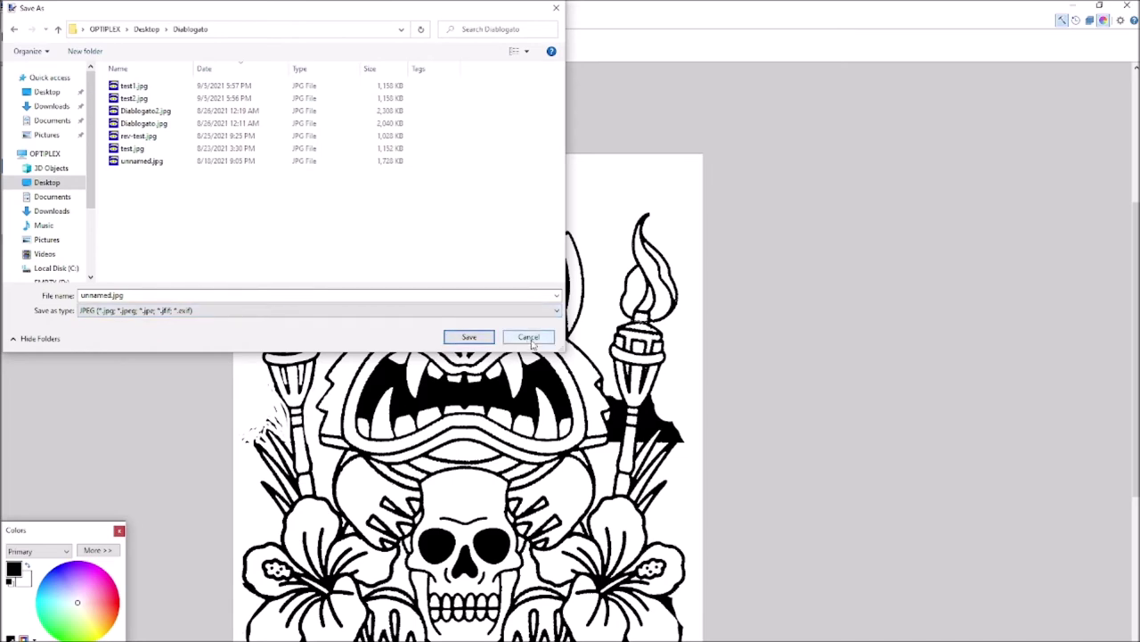
click(294, 310)
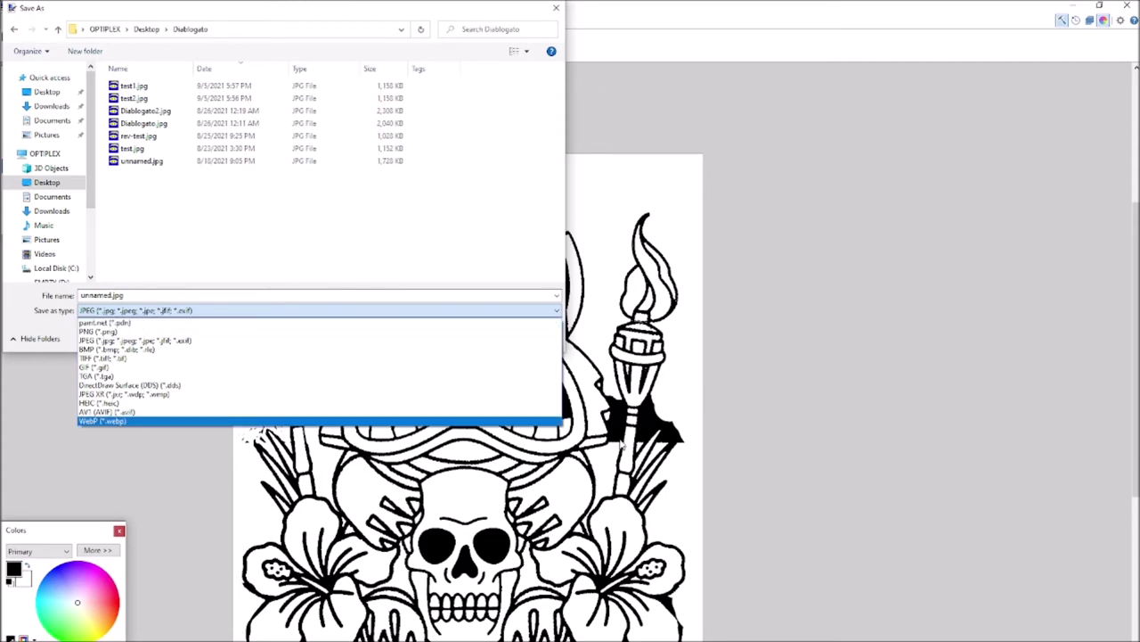
click(553, 450)
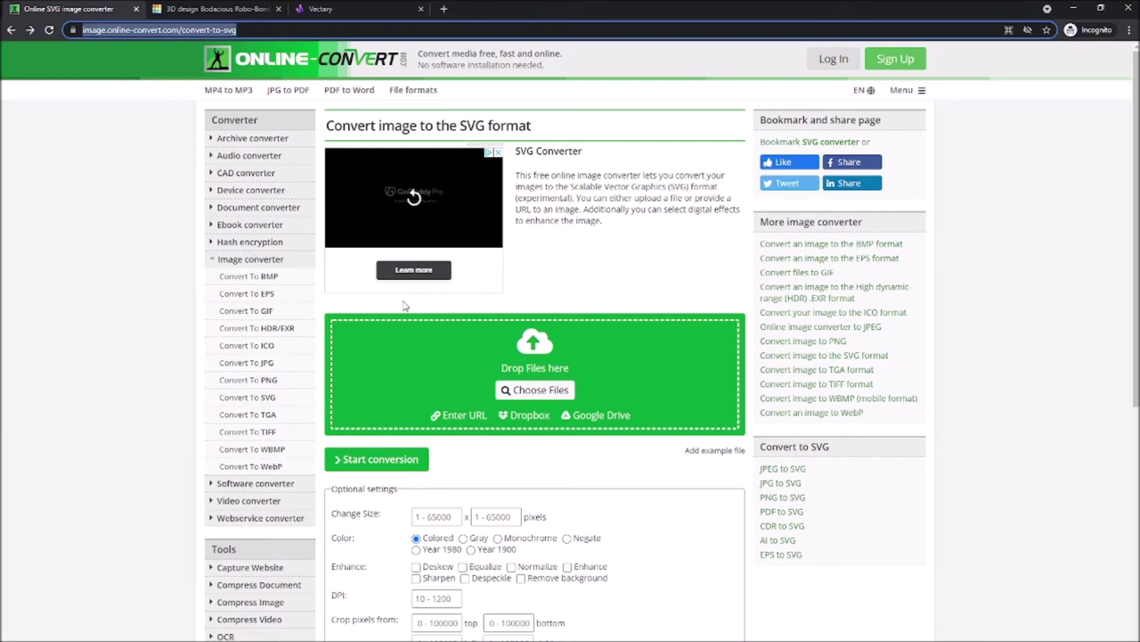
Set the Color option and convert file-01.png into file-01.svg (141.26 kB).
scroll(506, 476, down, 2)
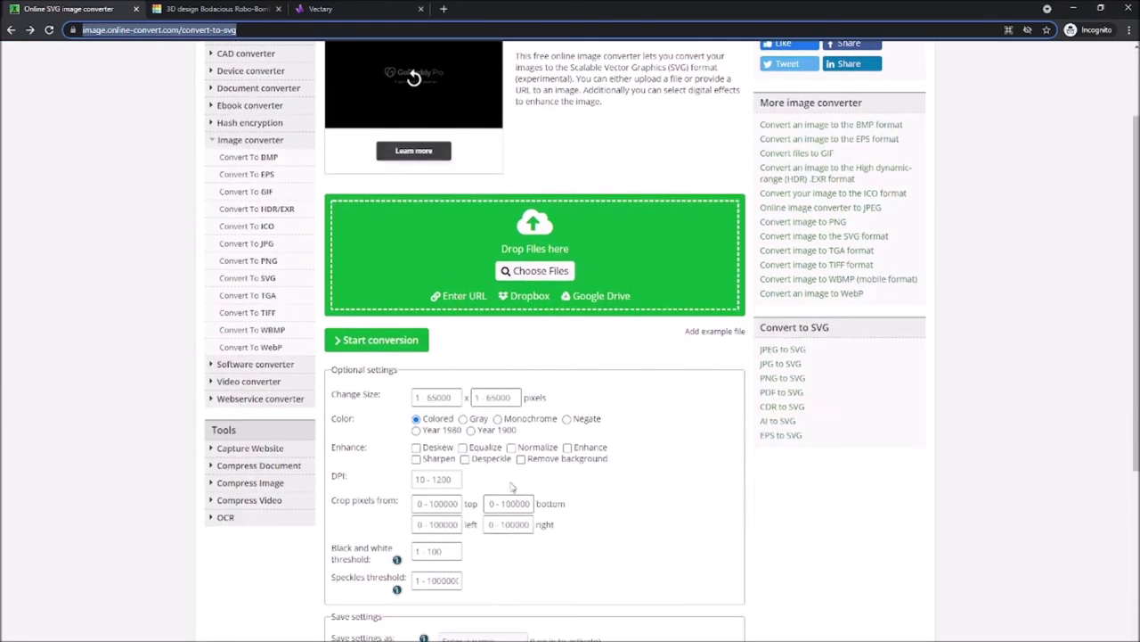
scroll(288, 300, up, 1)
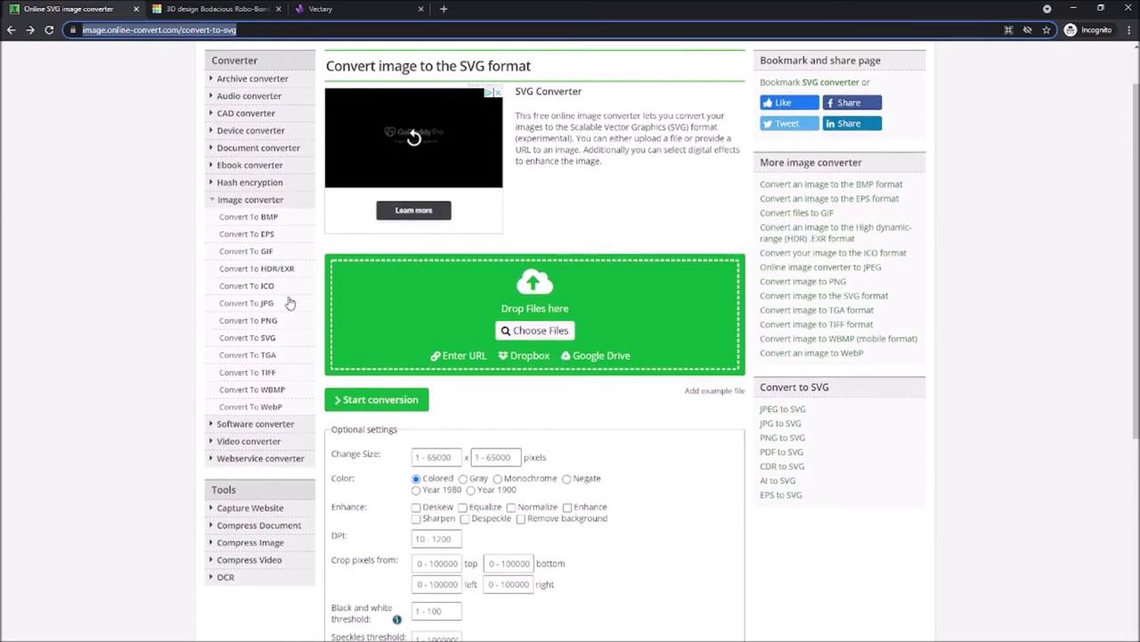
scroll(624, 432, up, 3)
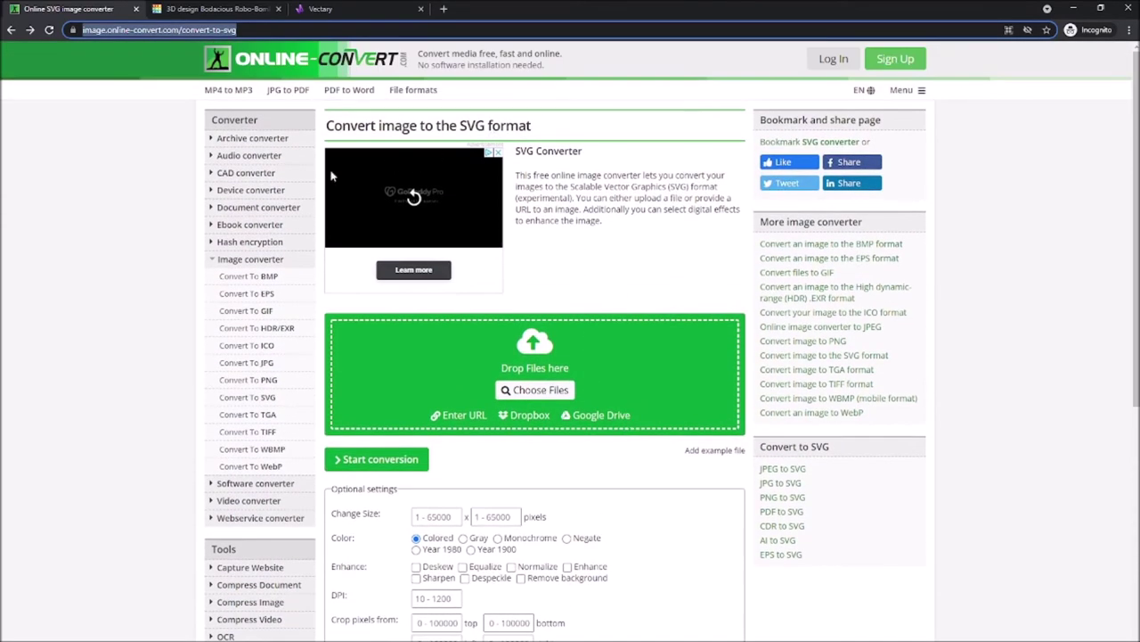
scroll(547, 379, down, 5)
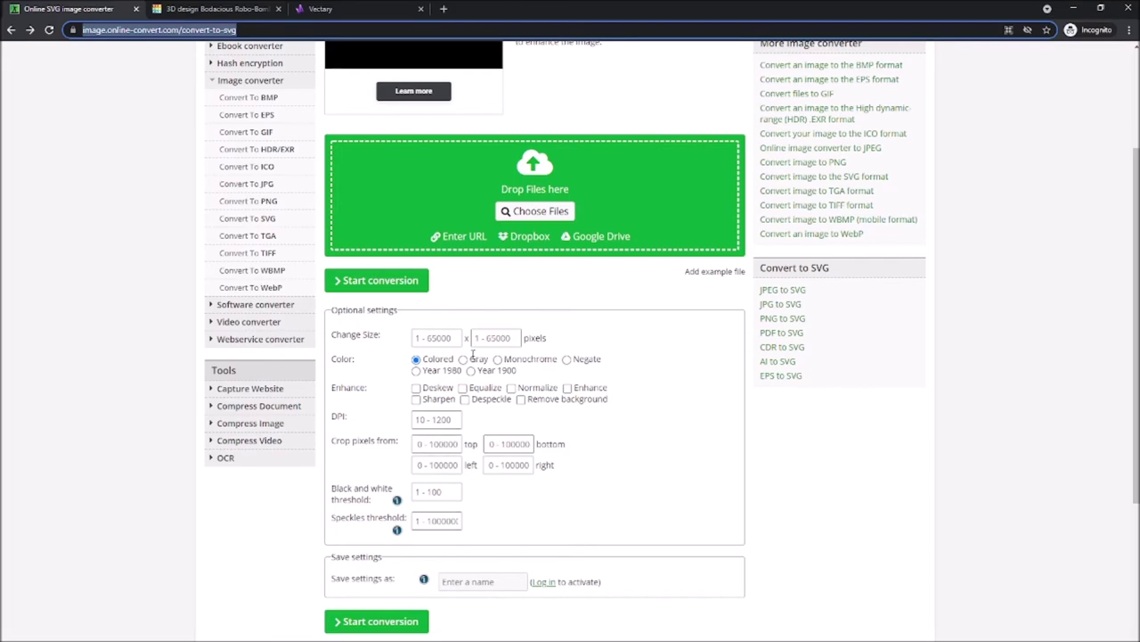
scroll(471, 356, up, 2)
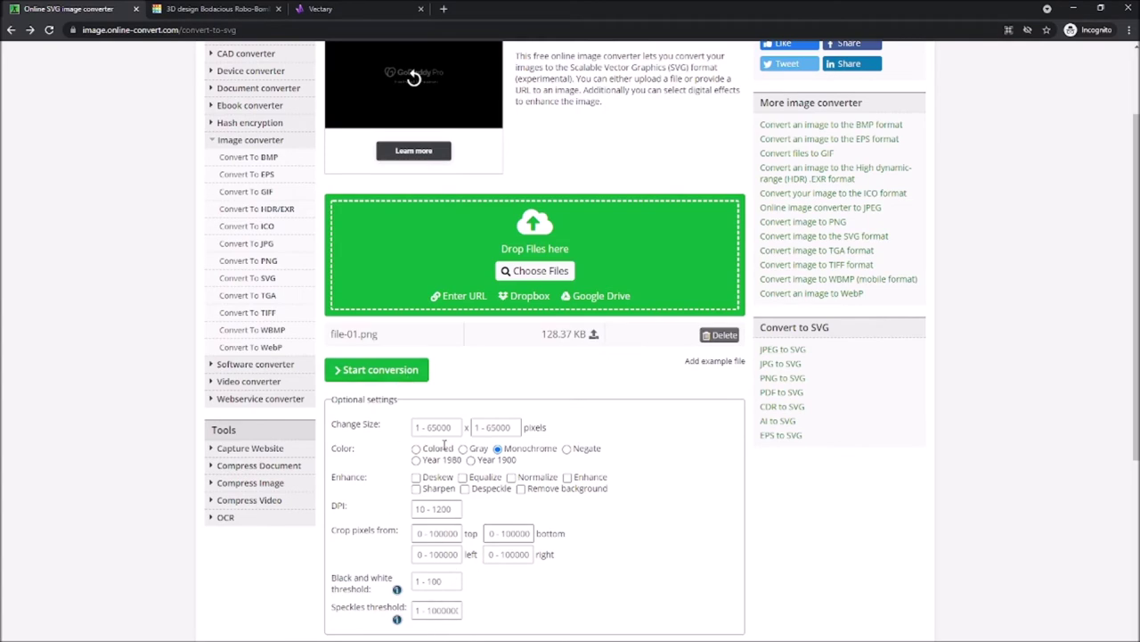
click(416, 448)
click(374, 370)
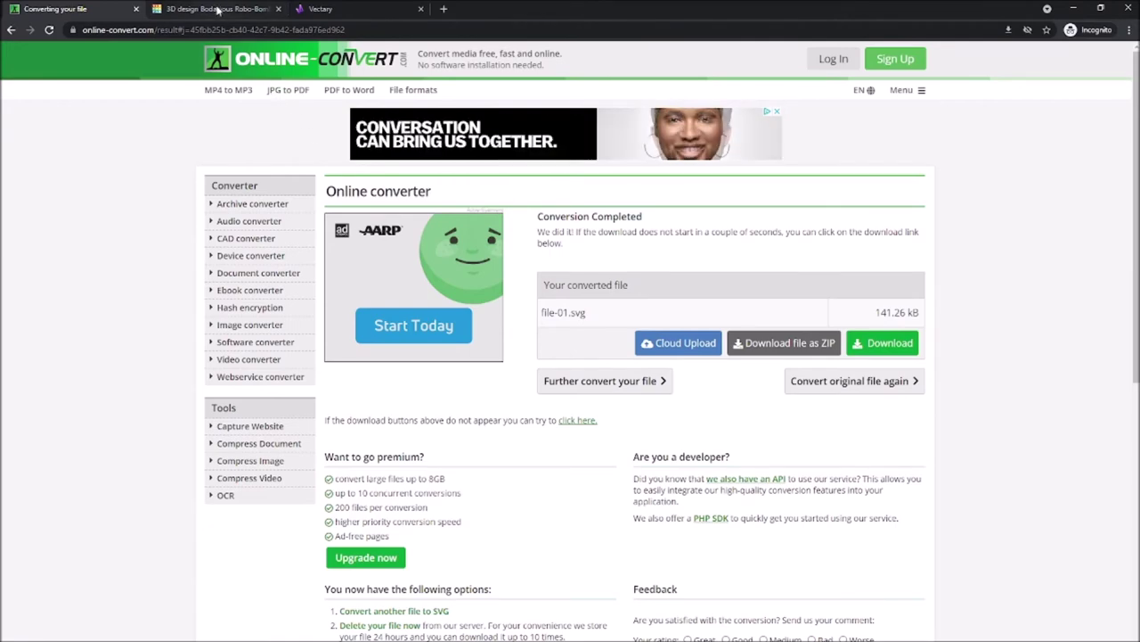
click(218, 9)
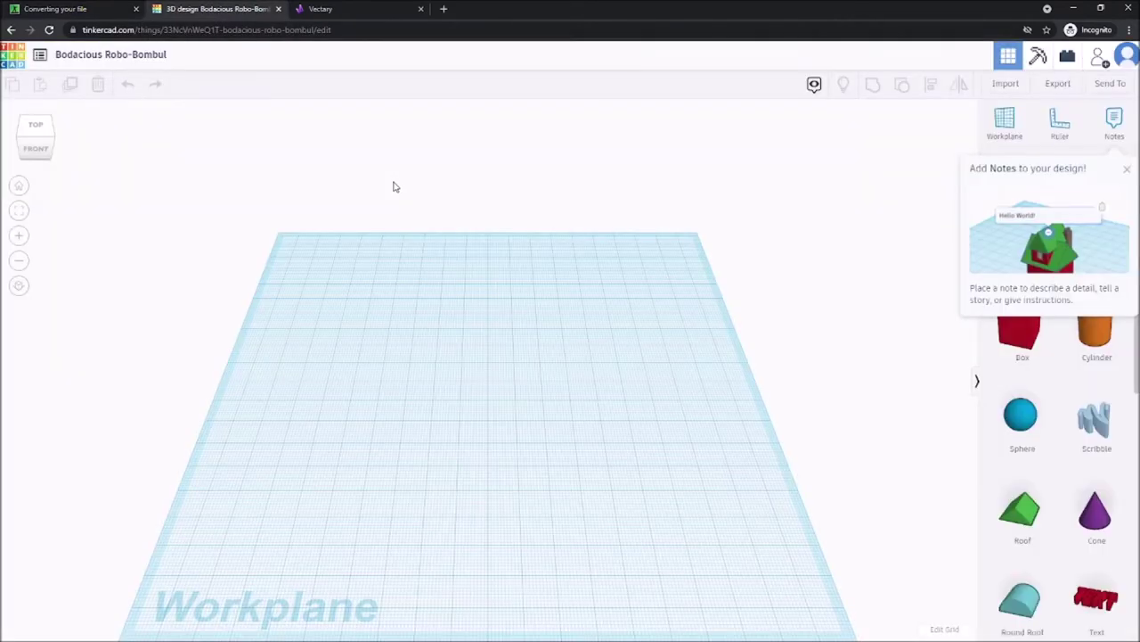
Choose file-01.svg for import into the Bodacious Robo-Bombul design.
click(330, 8)
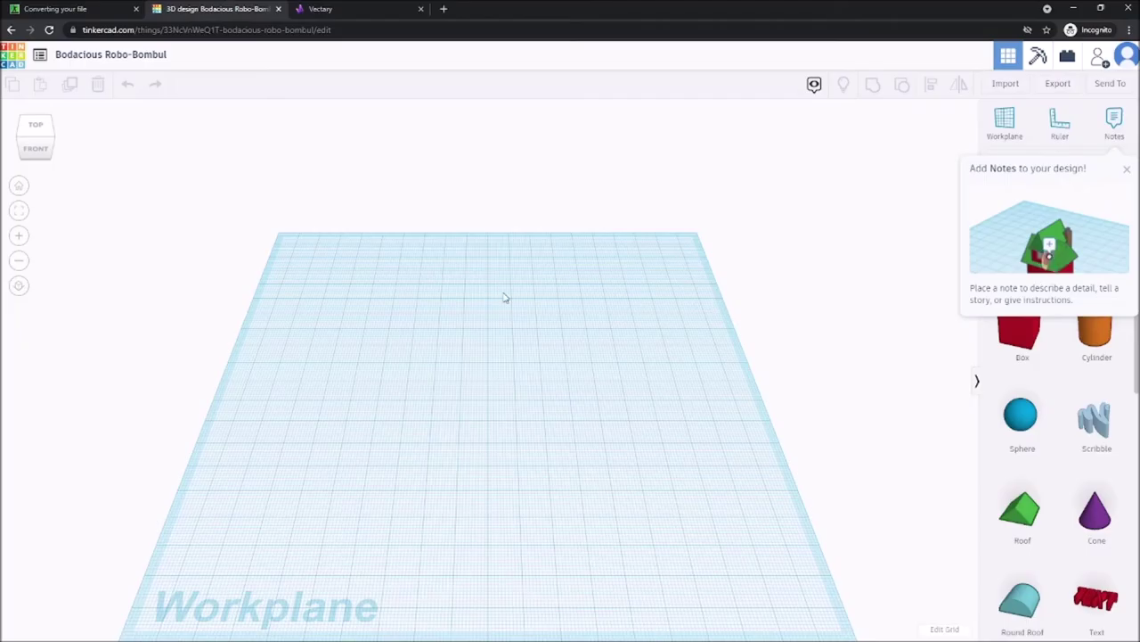
click(349, 11)
click(236, 12)
click(1002, 83)
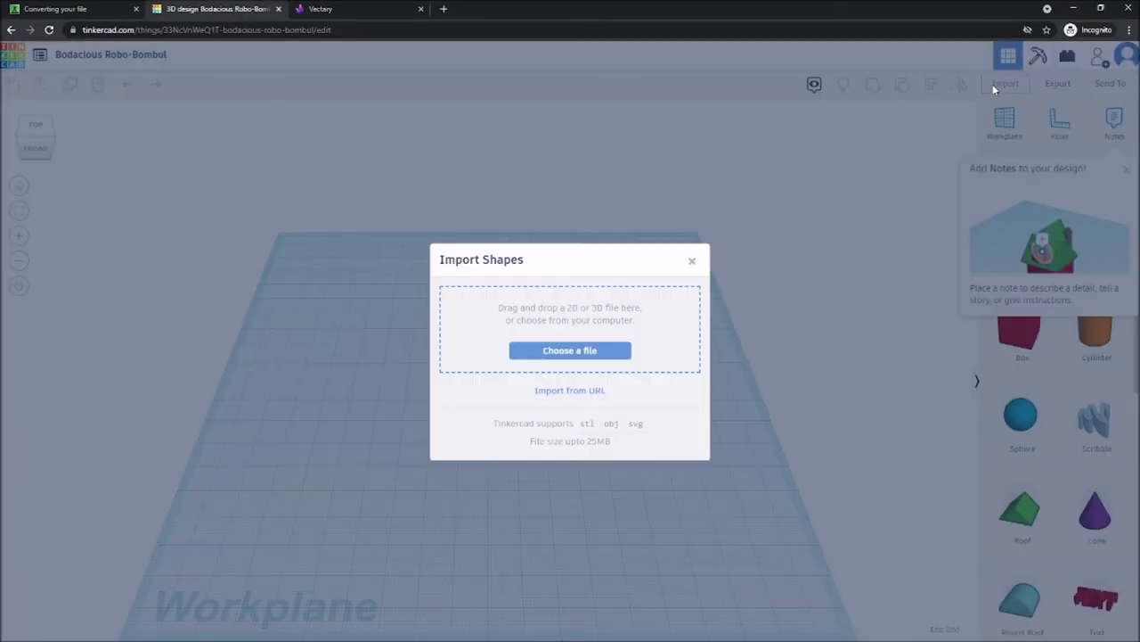
click(567, 354)
click(178, 185)
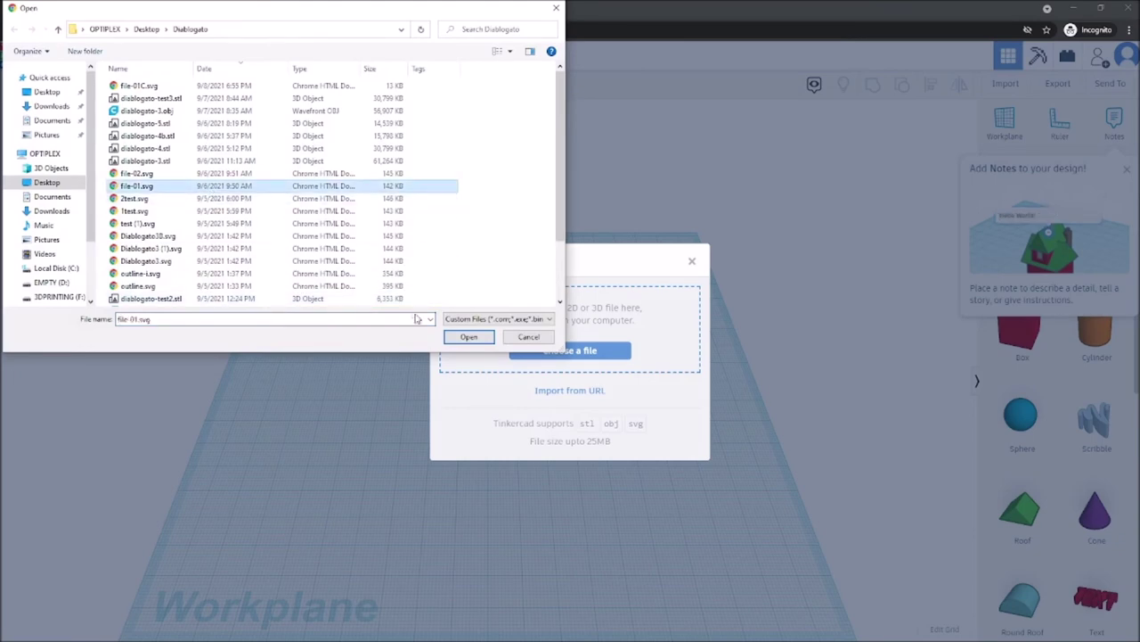
click(468, 336)
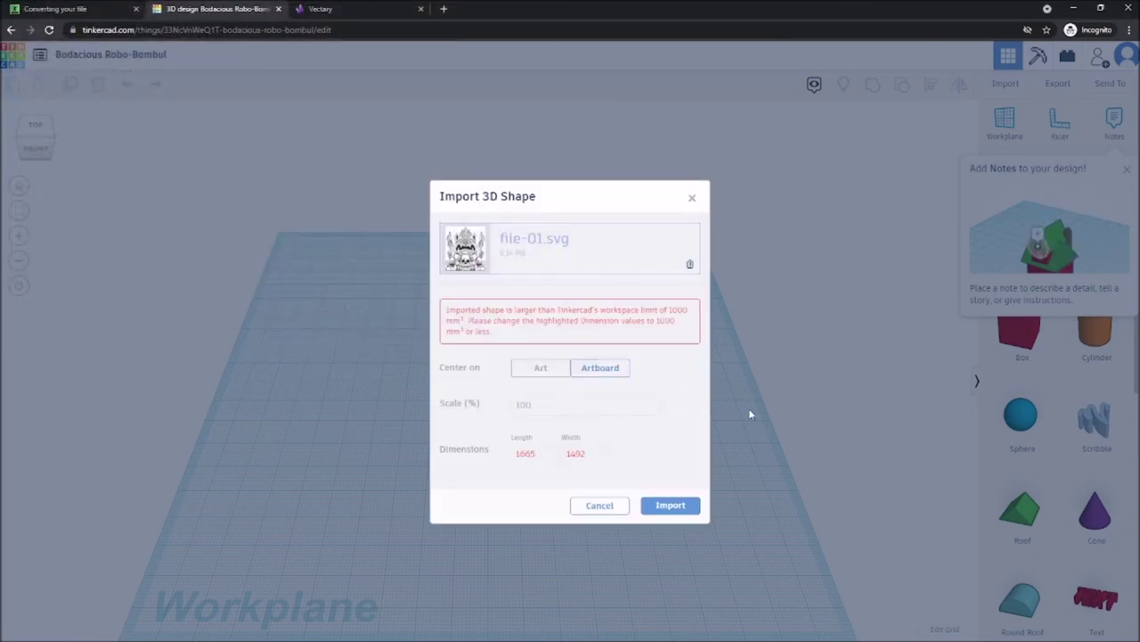
Set the import length to 1000 mm and import the tiki shape onto the workplane.
double_click(528, 454)
text(100)
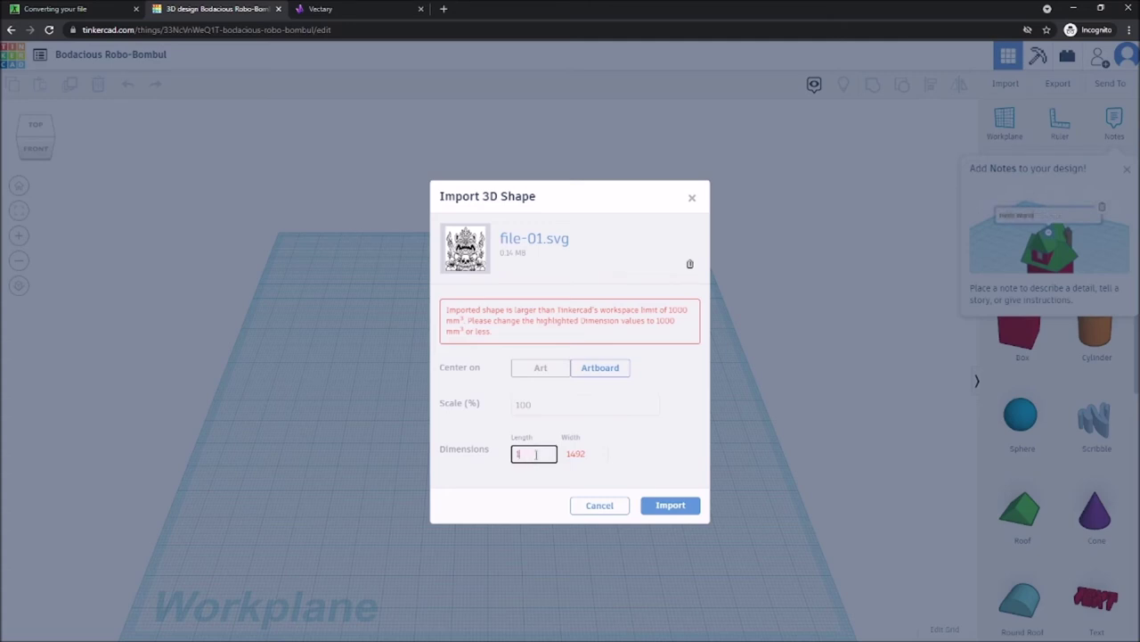
click(596, 455)
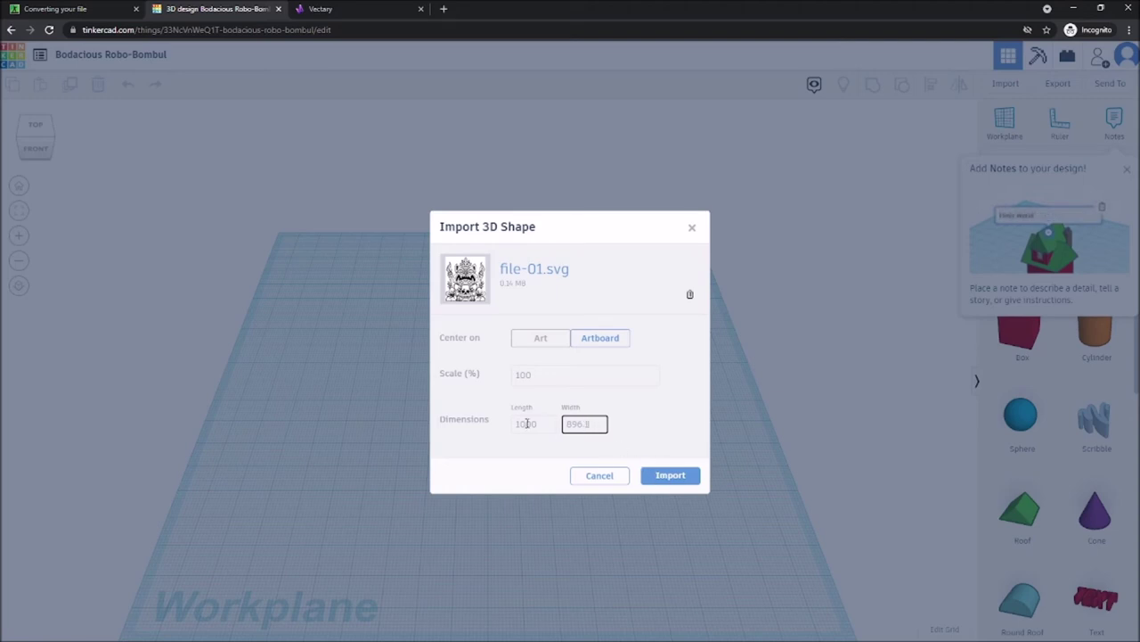
click(664, 478)
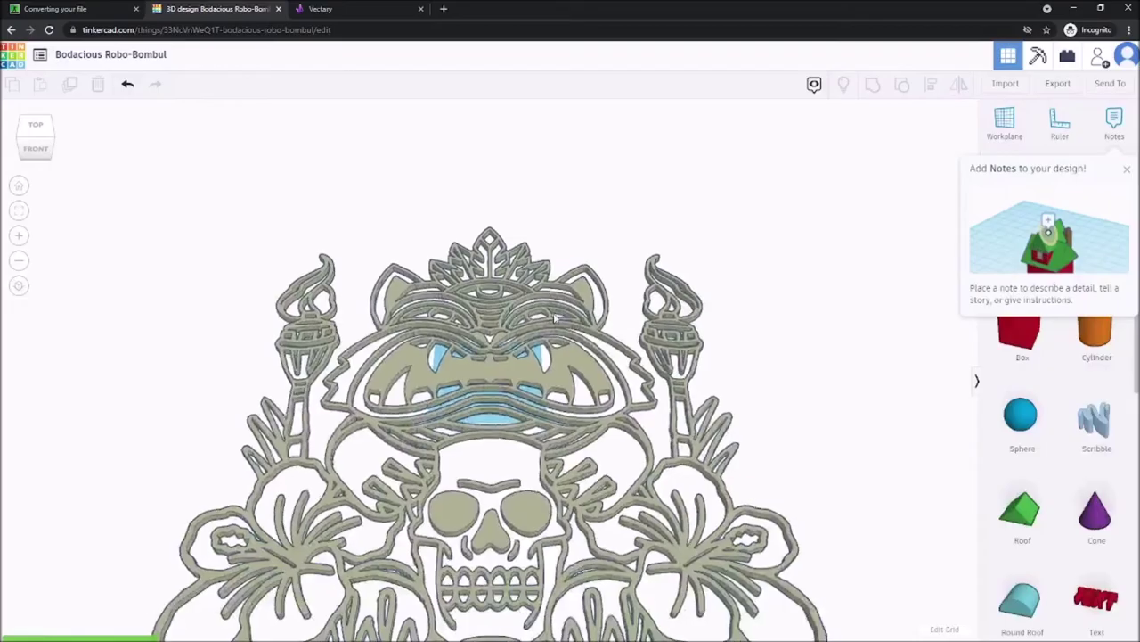
Orbit the design to inspect the tiki art over the pink plate from above and below.
right_drag(553, 341, 588, 291)
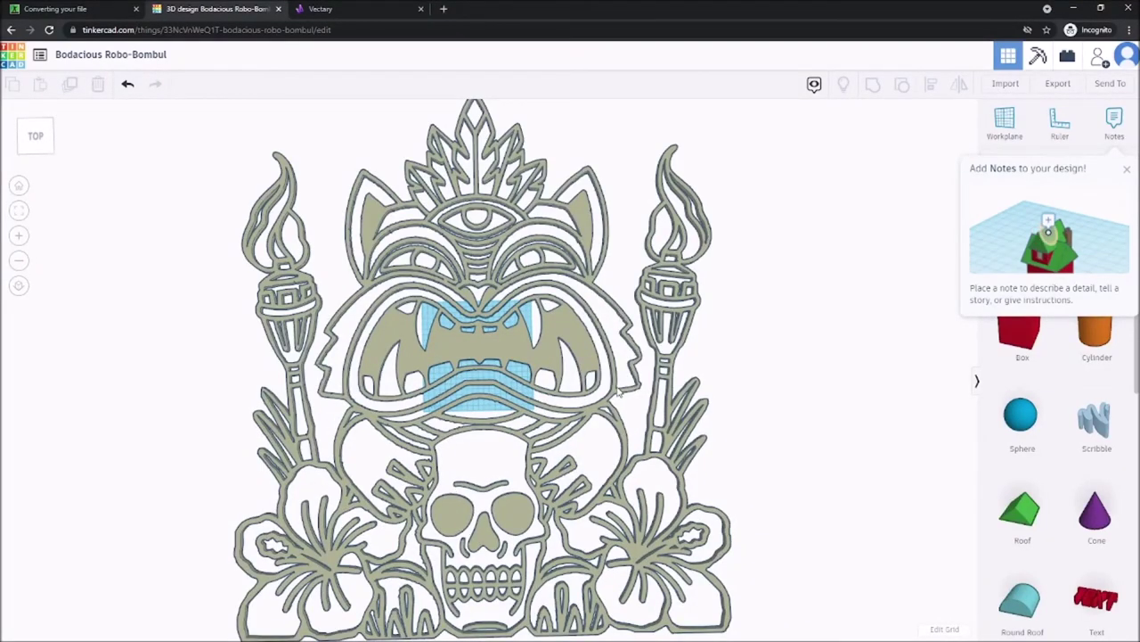
middle_drag(561, 474, 531, 379)
right_drag(531, 379, 488, 356)
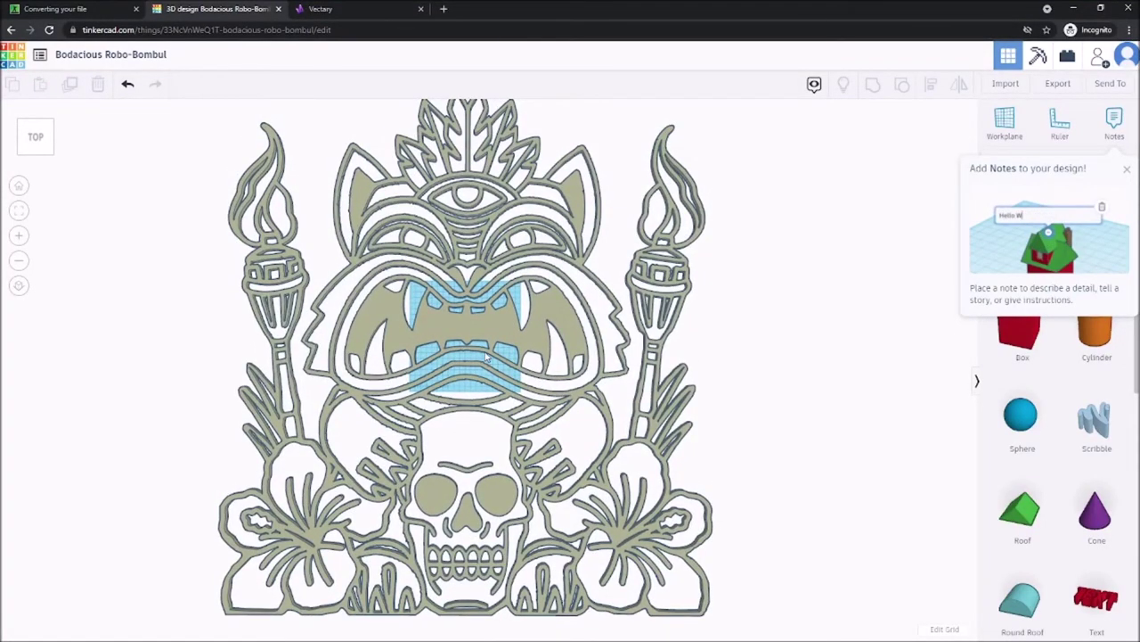
middle_drag(492, 349, 484, 372)
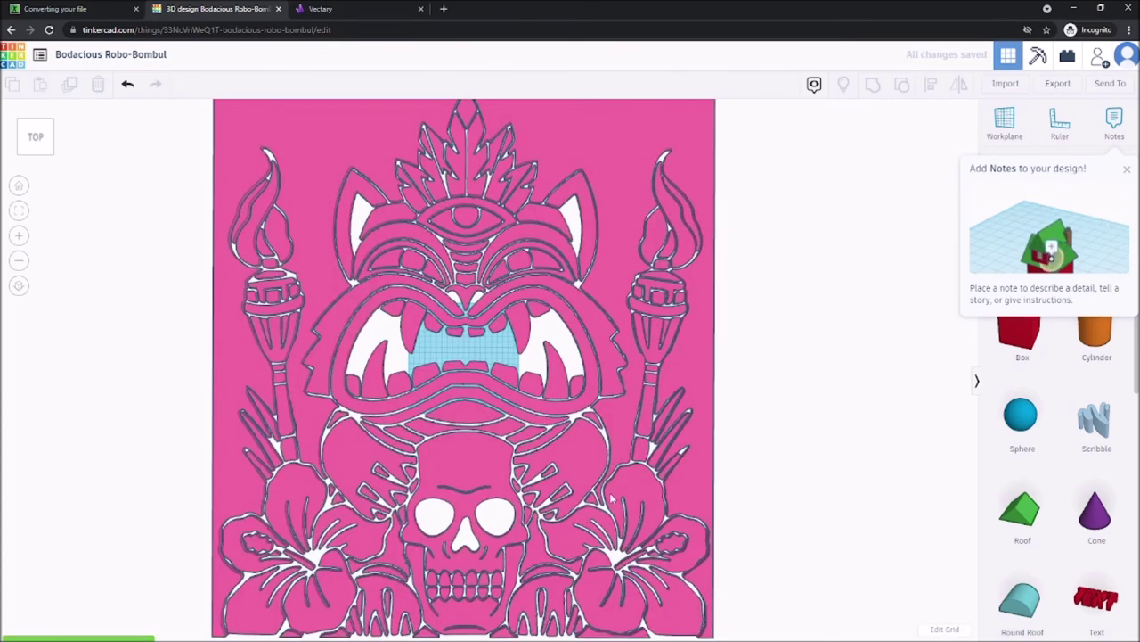
Select the tiki shape, return to the top view, then move to the Vectary tab.
click(626, 175)
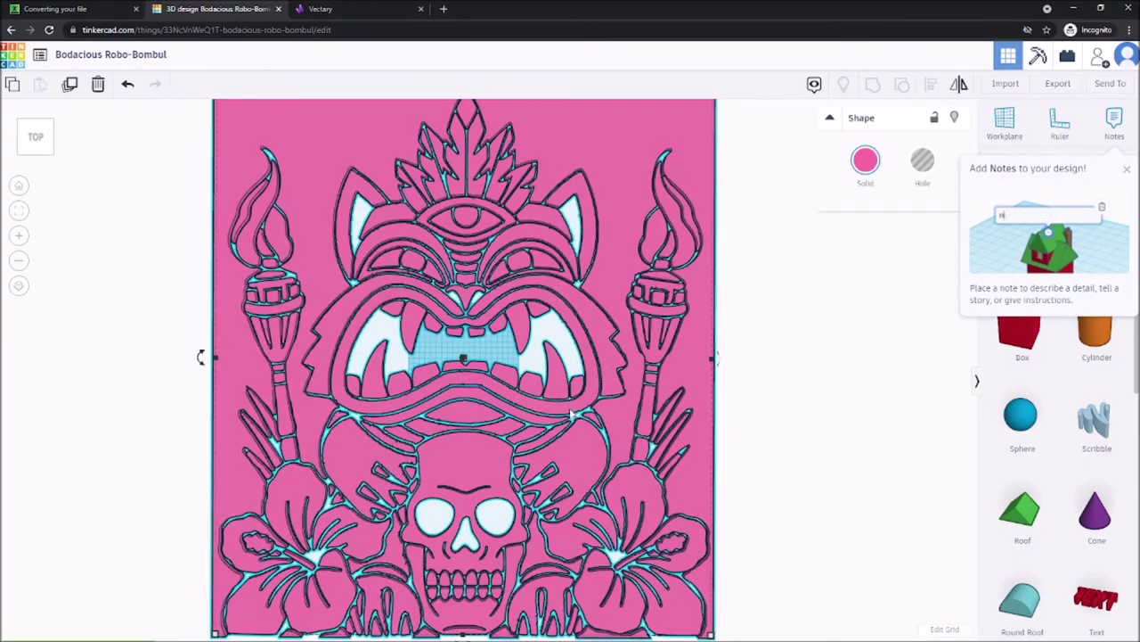
right_drag(379, 488, 364, 382)
click(36, 132)
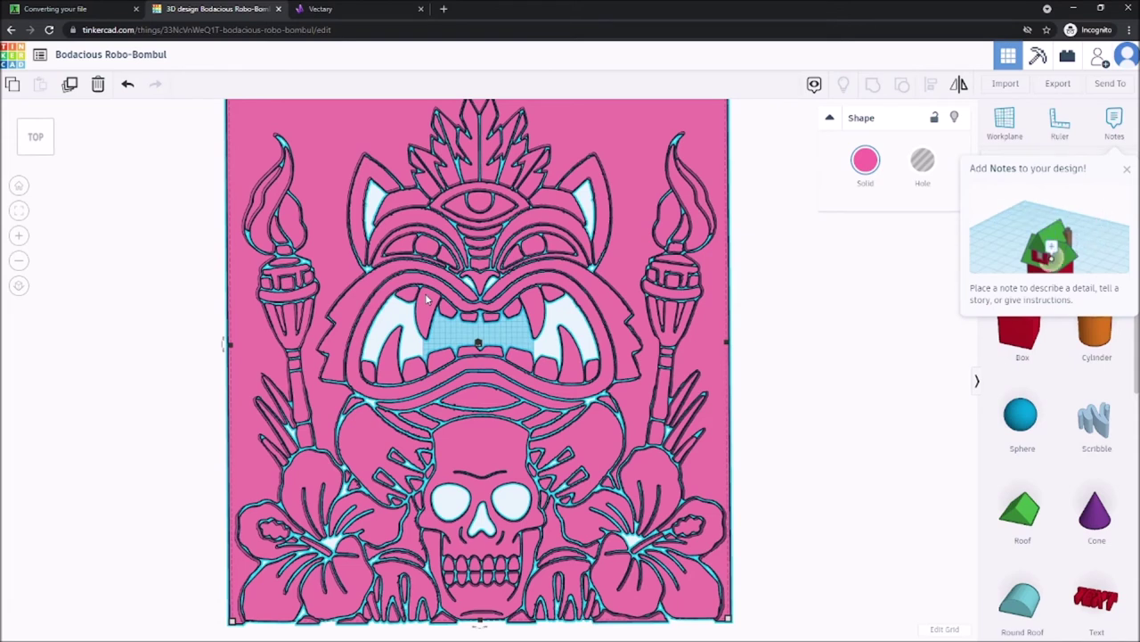
key(ctrl+Tab)
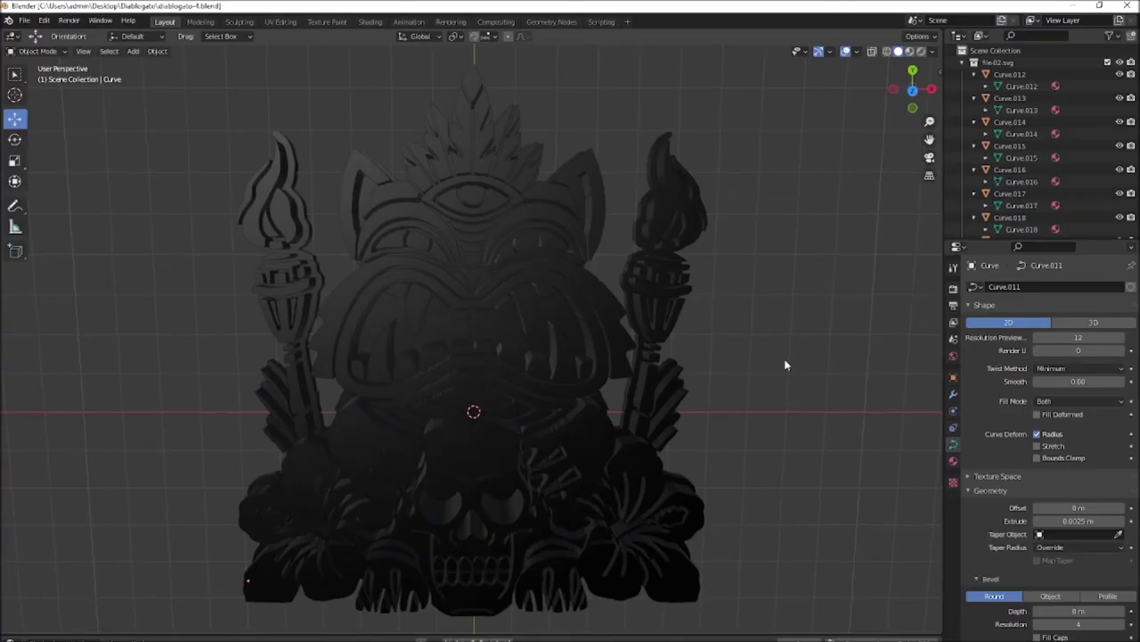
middle_drag(787, 362, 308, 119)
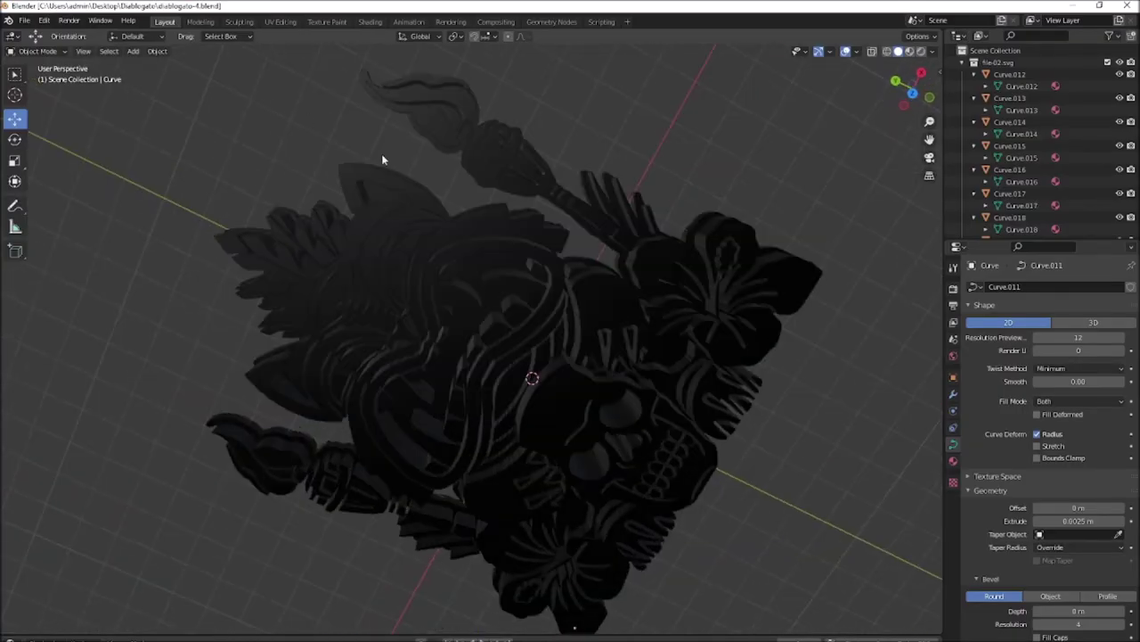
middle_drag(747, 490, 679, 323)
middle_drag(545, 437, 469, 339)
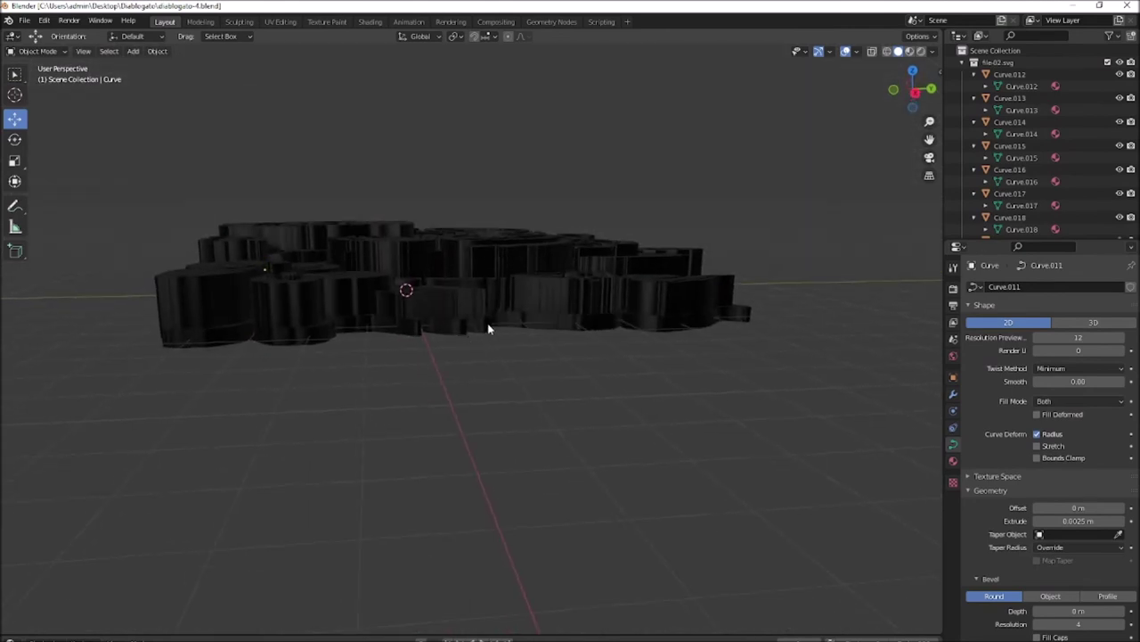
scroll(481, 312, up, 4)
middle_drag(466, 290, 374, 281)
scroll(375, 281, down, 3)
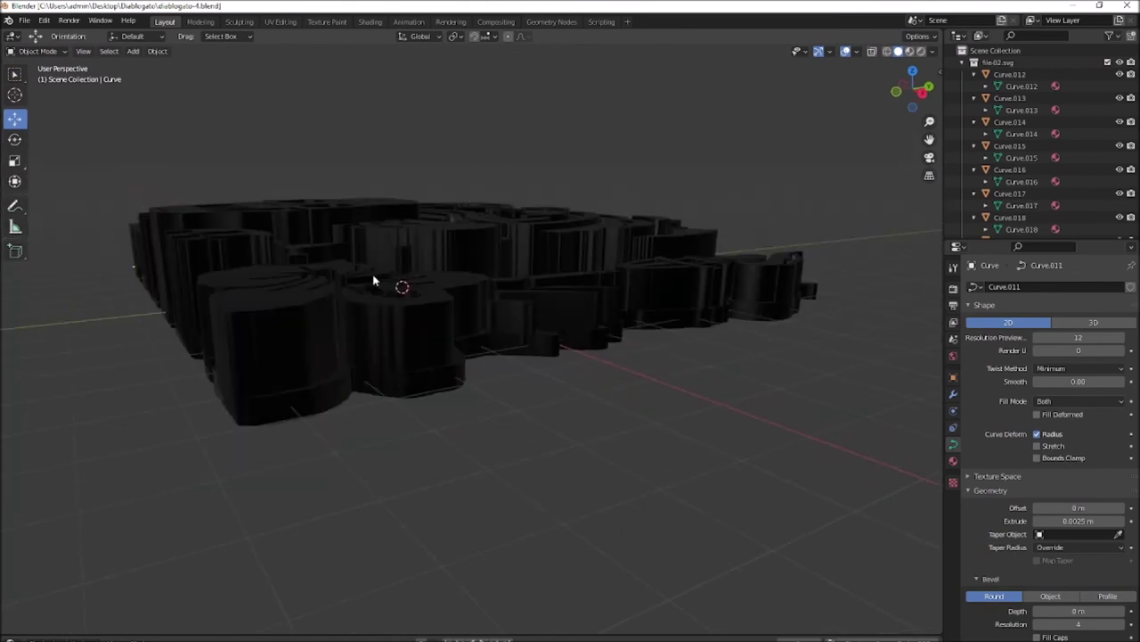
scroll(339, 307, up, 1)
Set the curve's origin to its geometry and select the skull piece.
right_click(342, 310)
mouse_move(374, 332)
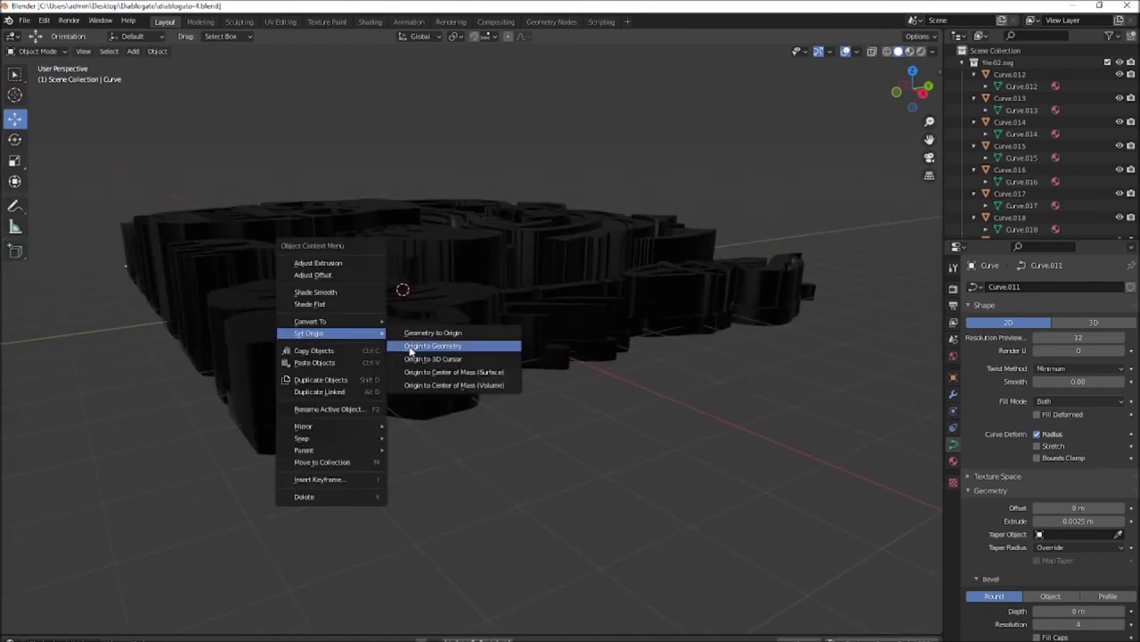
click(454, 347)
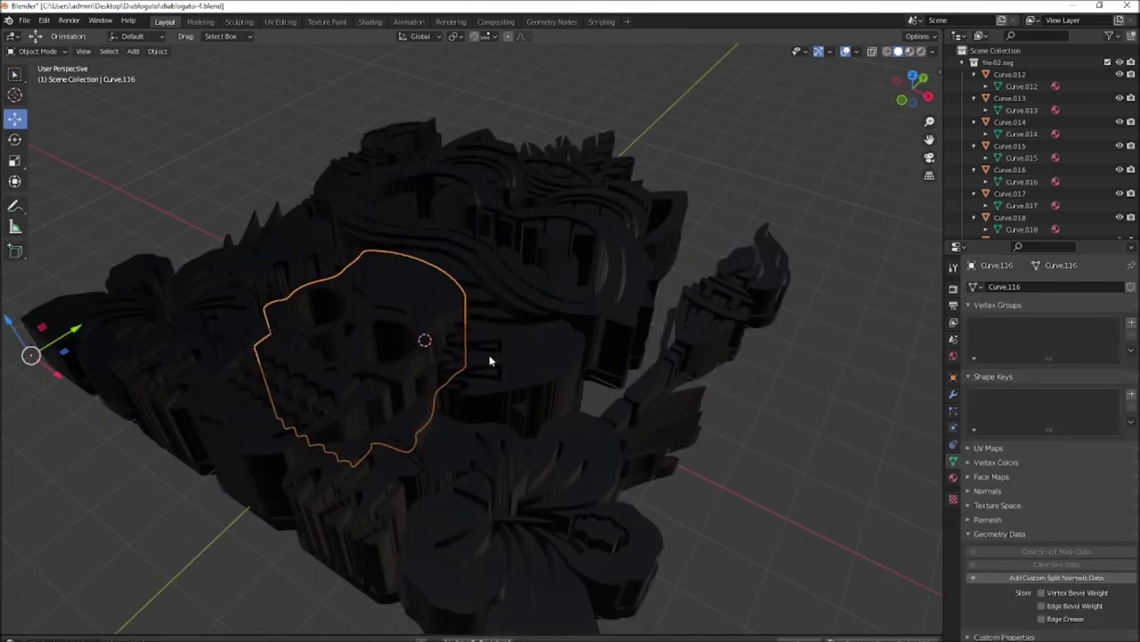
click(513, 361)
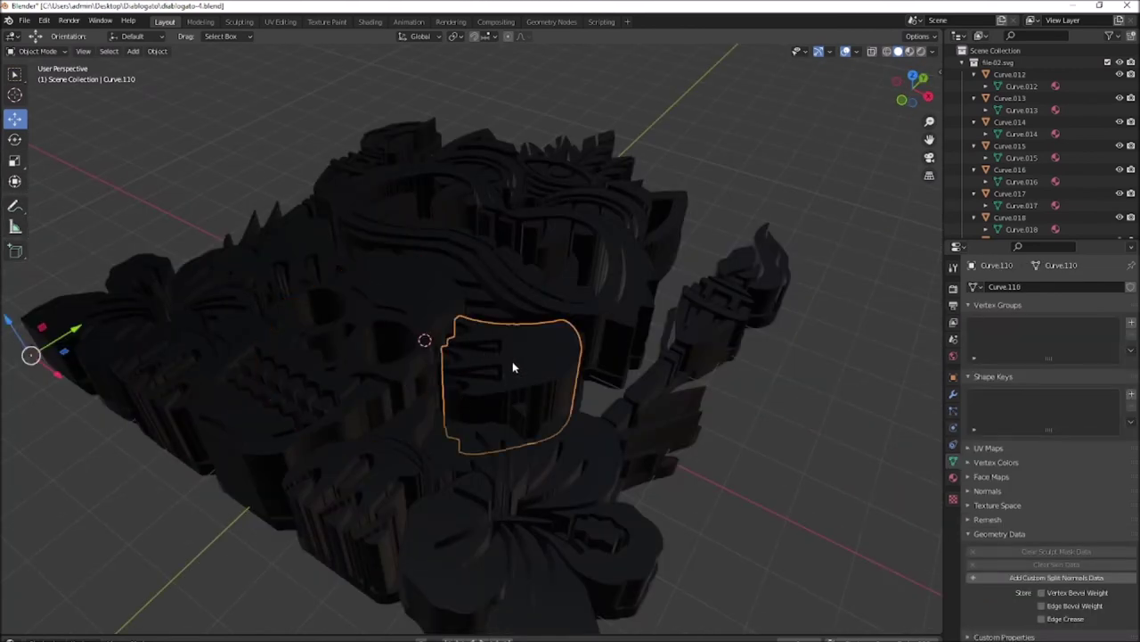
click(425, 288)
Lift the skull piece upward along the Z axis above the relief.
middle_drag(425, 288, 390, 466)
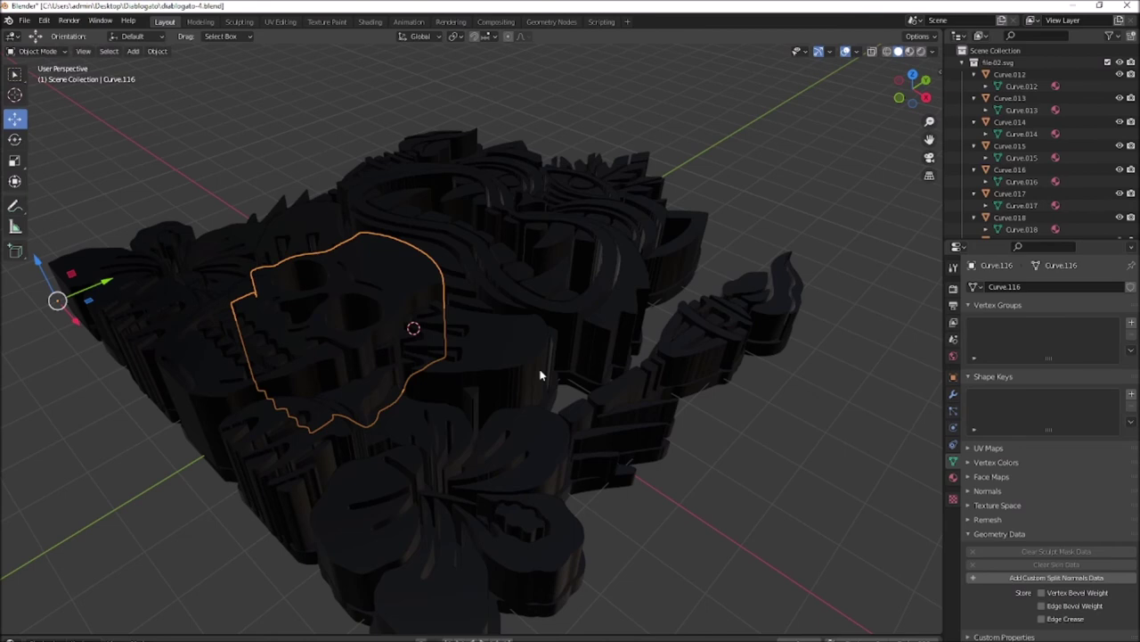
middle_drag(587, 387, 498, 412)
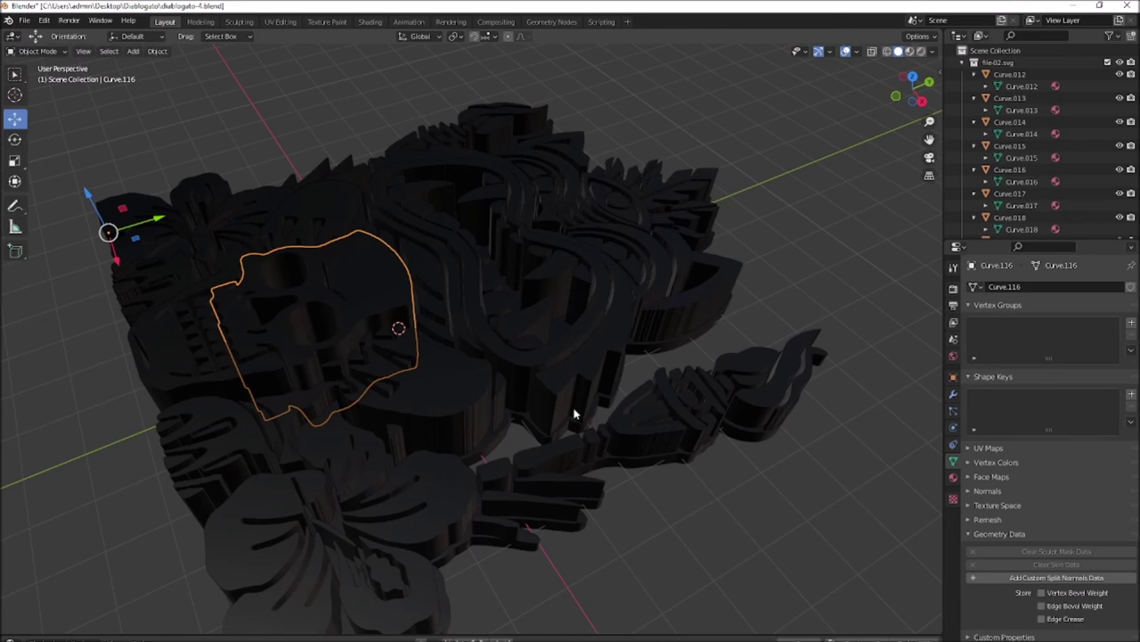
middle_drag(671, 496, 605, 377)
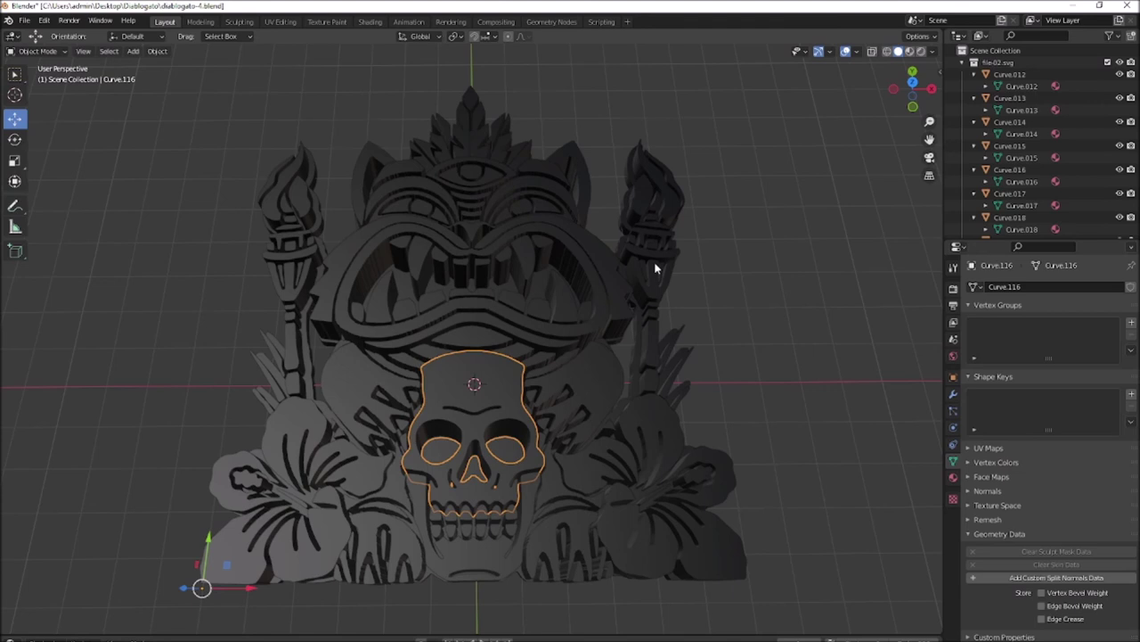
middle_drag(736, 335, 603, 260)
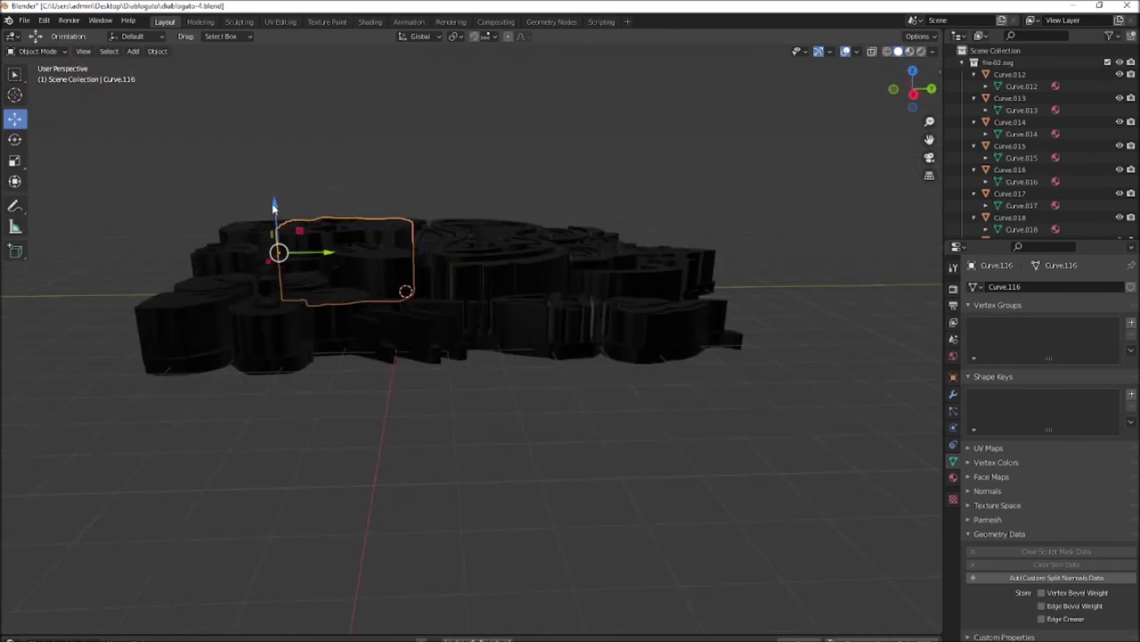
drag(276, 209, 344, 249)
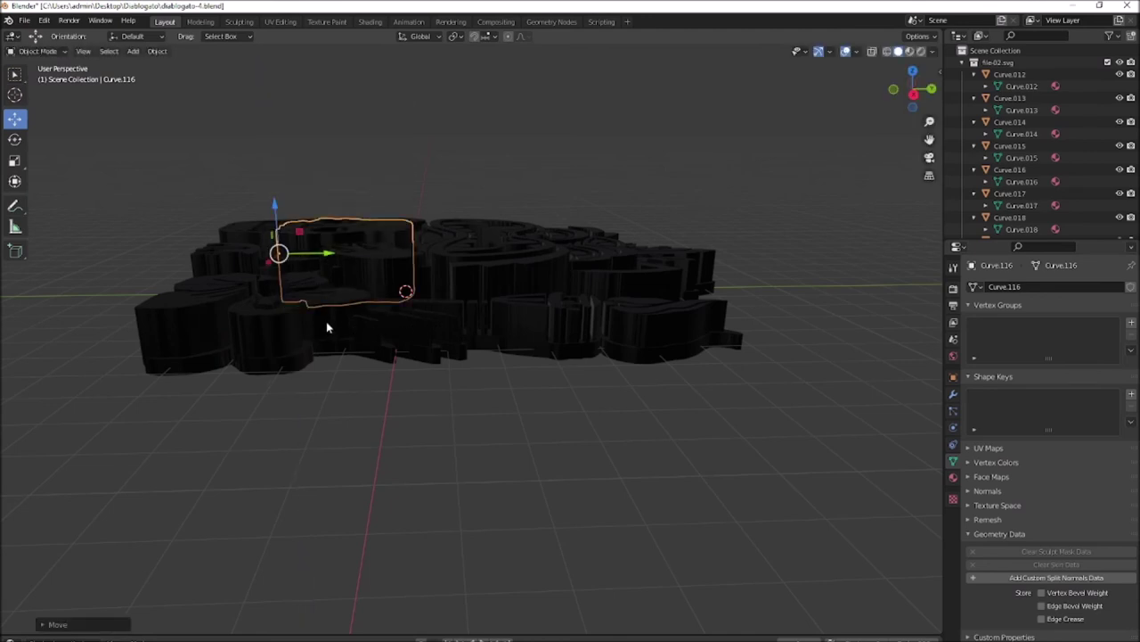
Scale the skull piece down to about 0.878.
middle_drag(440, 303, 399, 326)
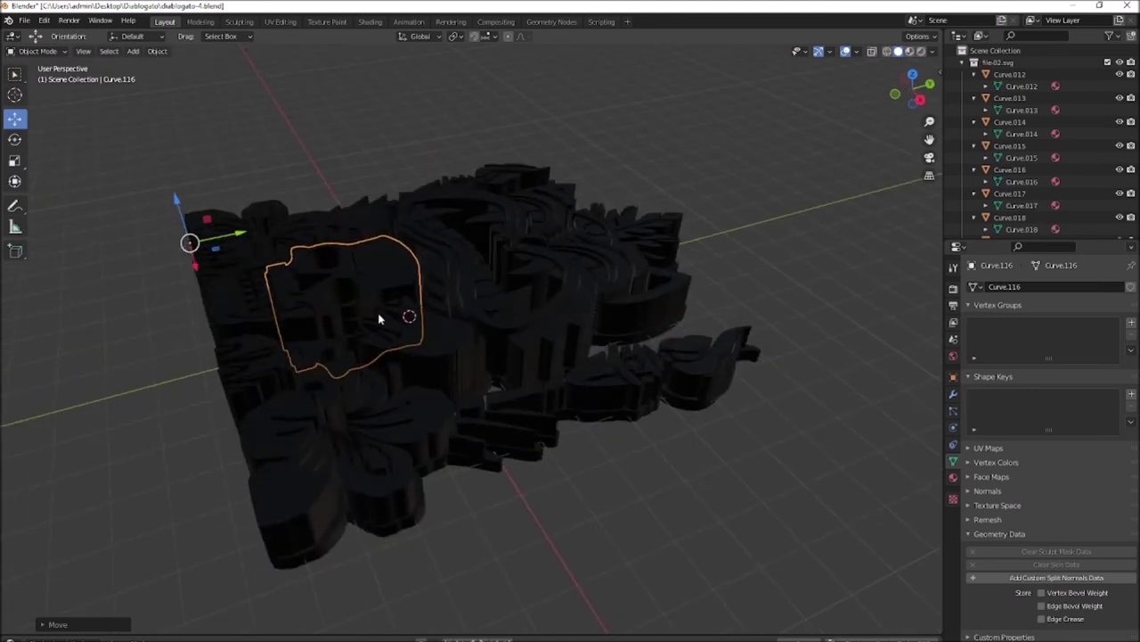
click(14, 162)
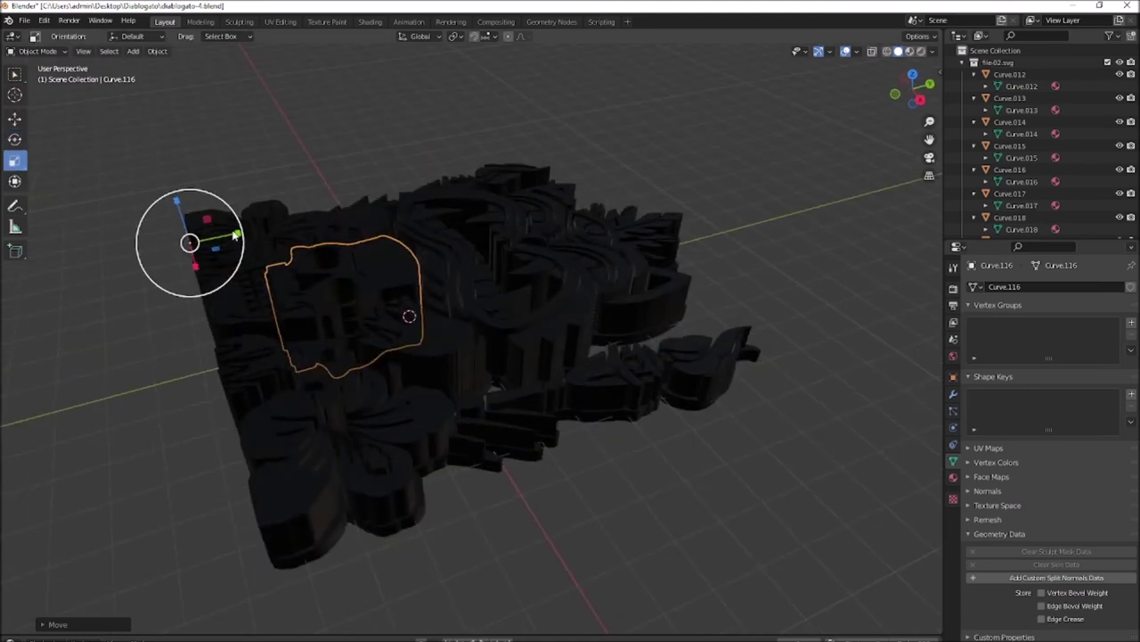
drag(237, 234, 237, 323)
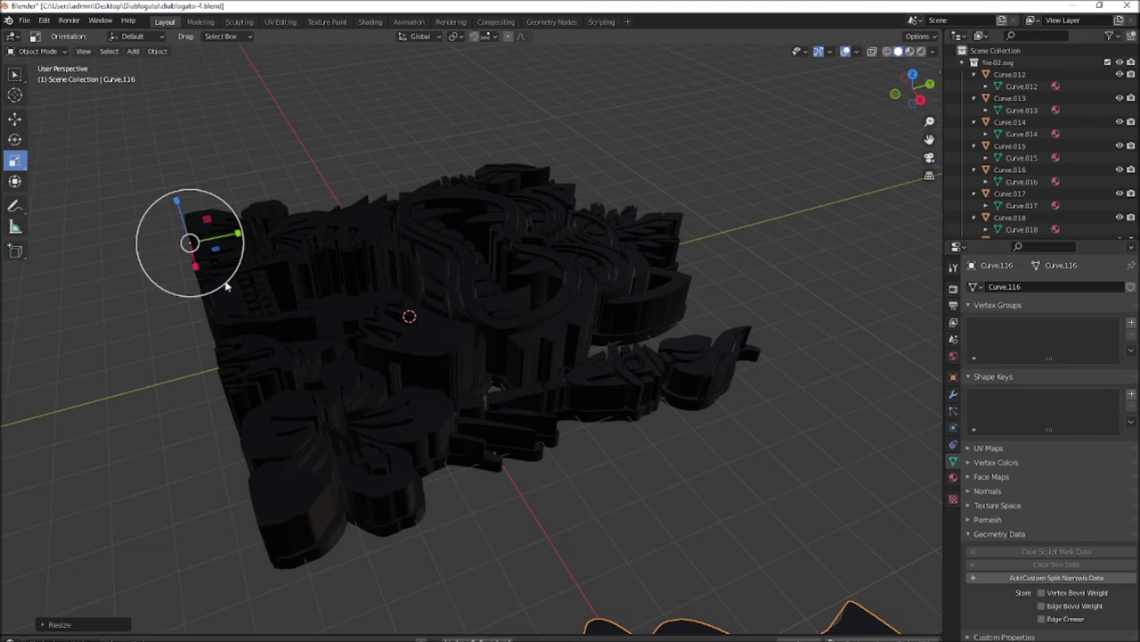
drag(174, 215, 294, 254)
middle_drag(294, 254, 390, 343)
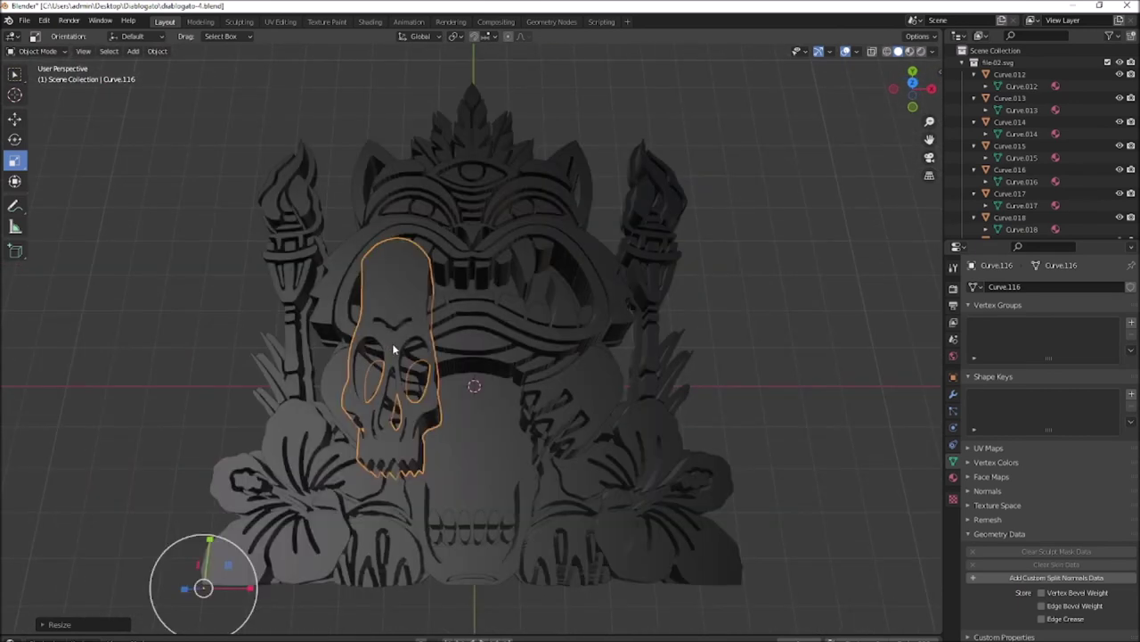
Export the tiki relief model from Blender as the STL file diablogato-fb.stl.
click(24, 20)
mouse_move(54, 192)
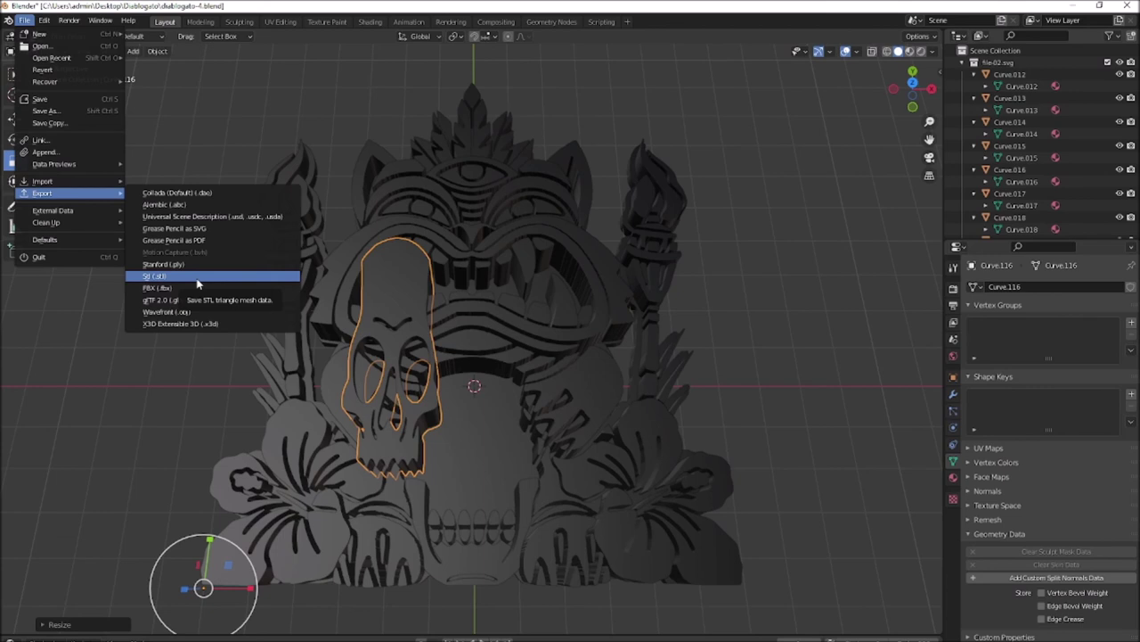
middle_drag(303, 294, 459, 309)
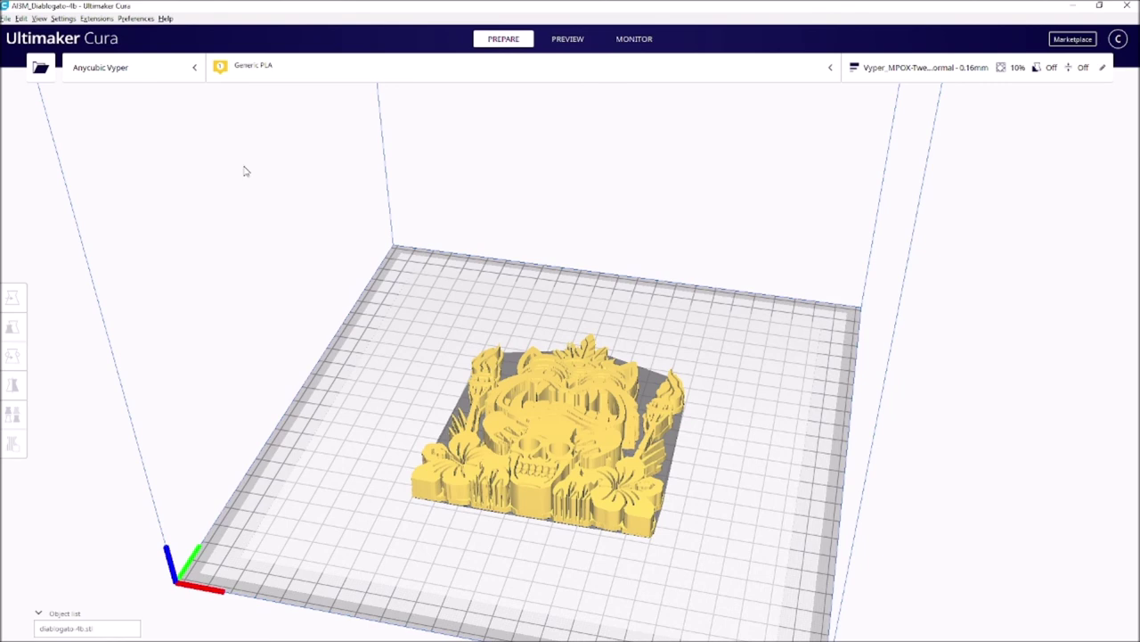
Orbit and zoom around the diablogato-fb.stl plaque on the Anycubic Vyper build plate.
right_drag(775, 534, 717, 586)
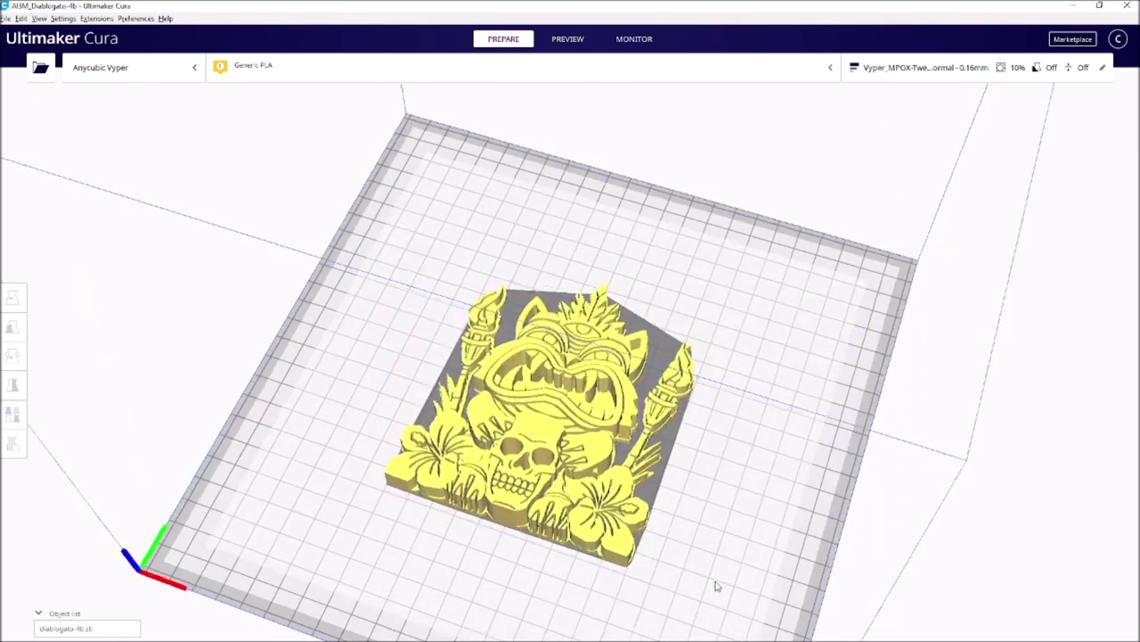
scroll(717, 585, up, 3)
scroll(724, 583, down, 1)
right_drag(723, 583, 413, 408)
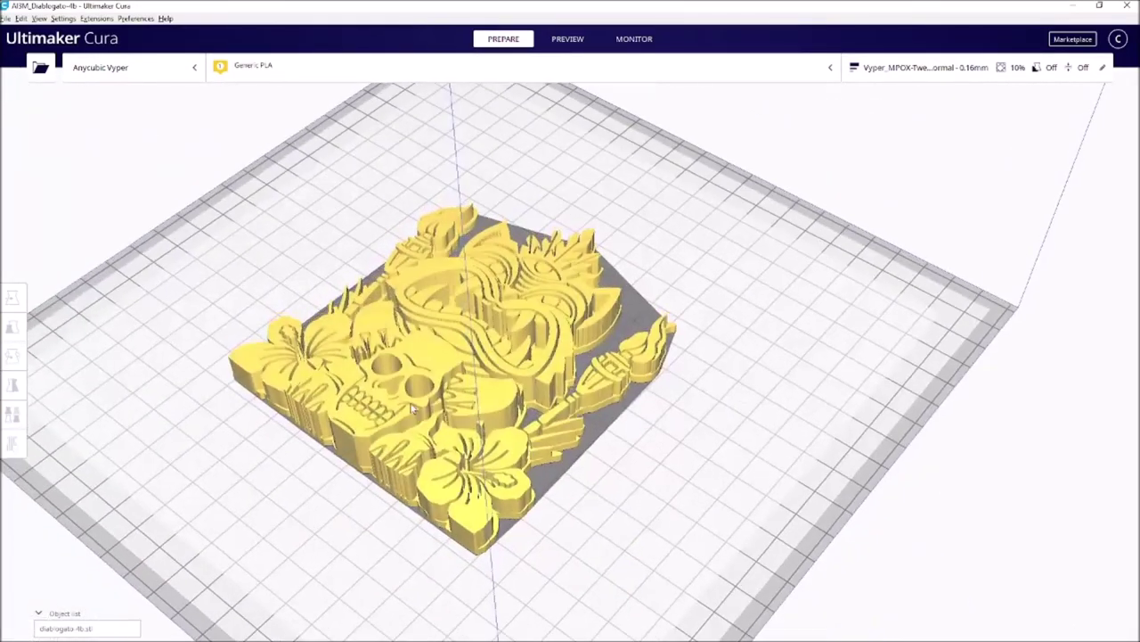
right_drag(485, 411, 587, 416)
scroll(586, 415, up, 3)
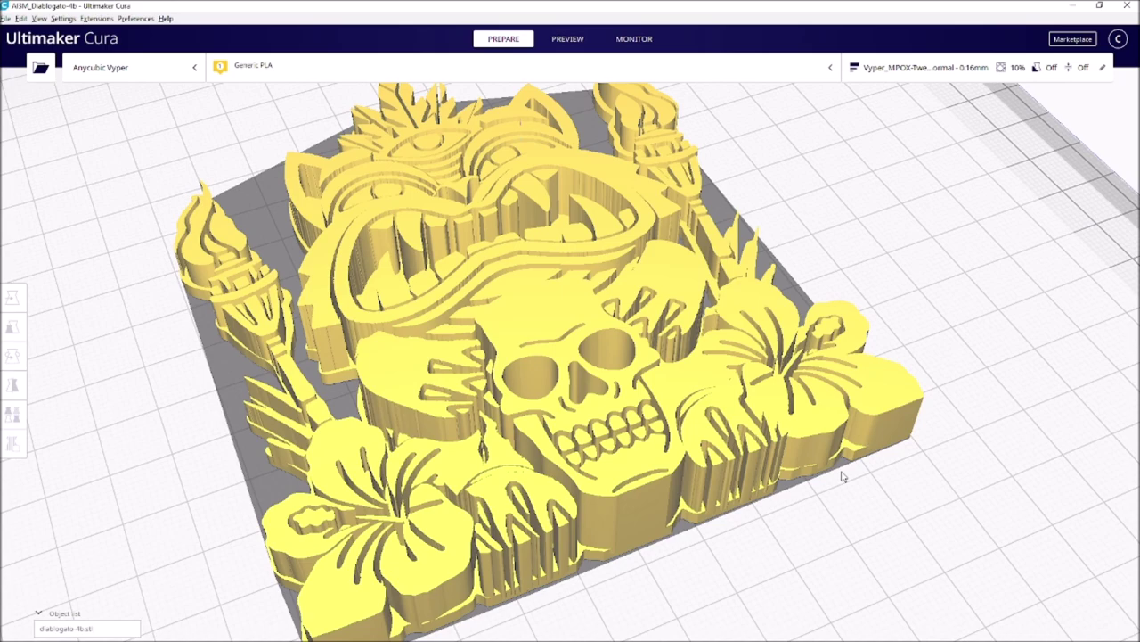
right_drag(843, 477, 223, 454)
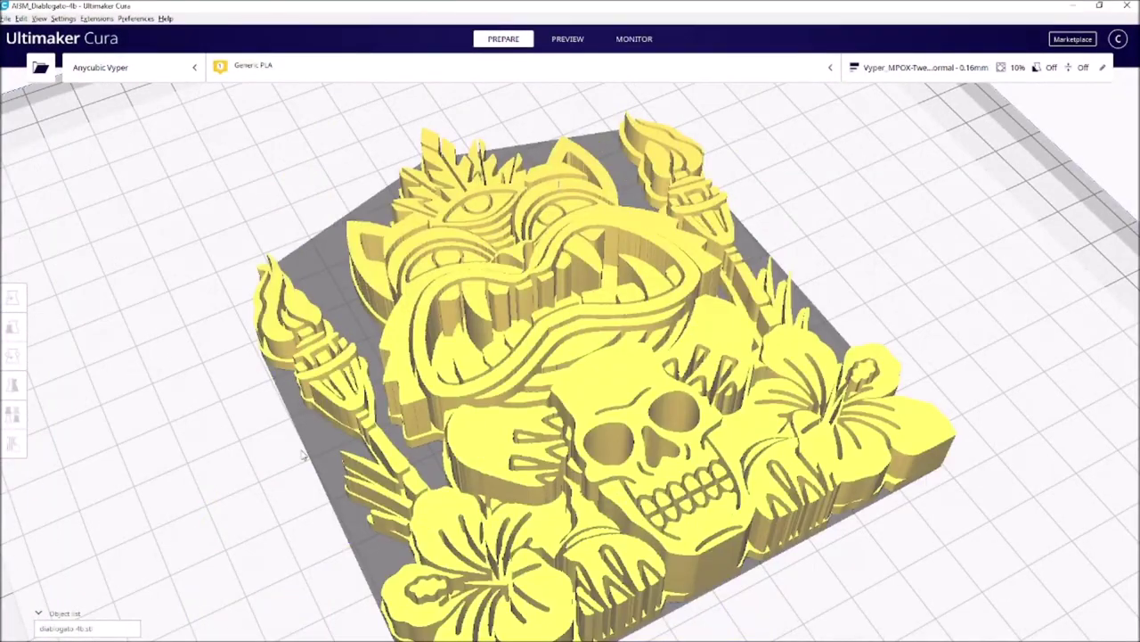